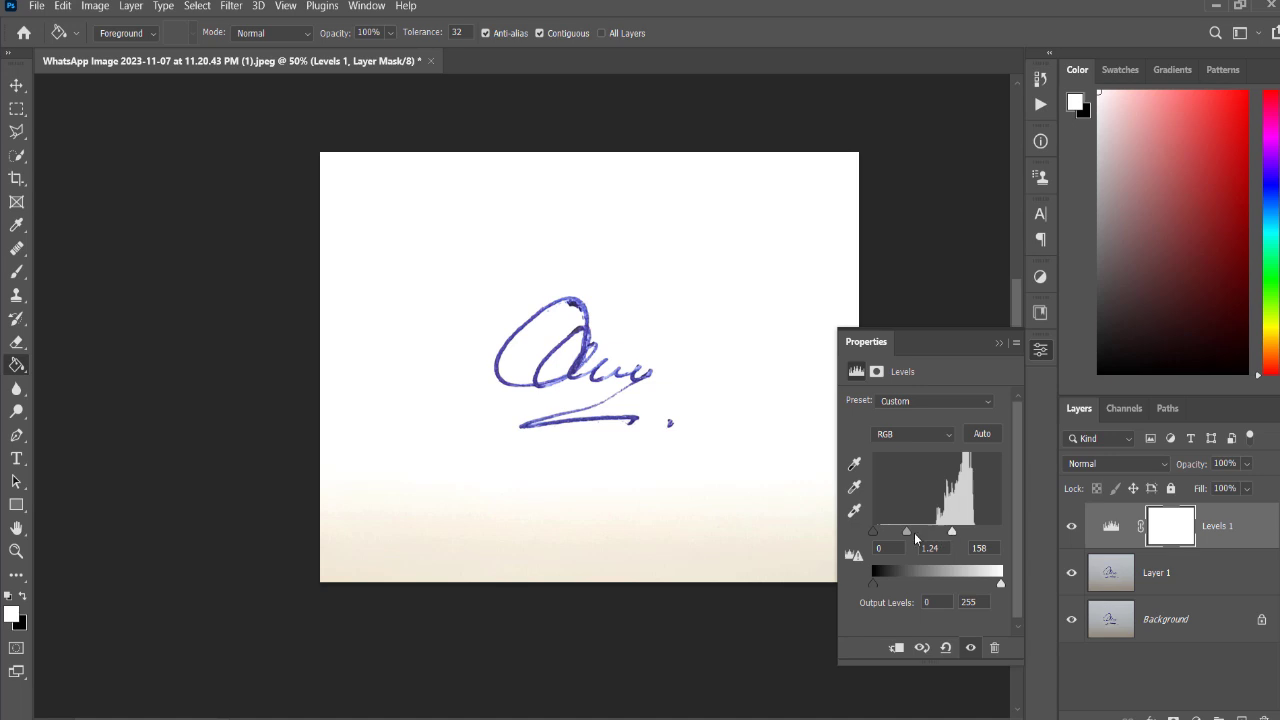
Adjust the Levels 1 adjustment to midtones 0.57 and white input 154 to darken the signature strokes
drag(907, 536, 918, 537)
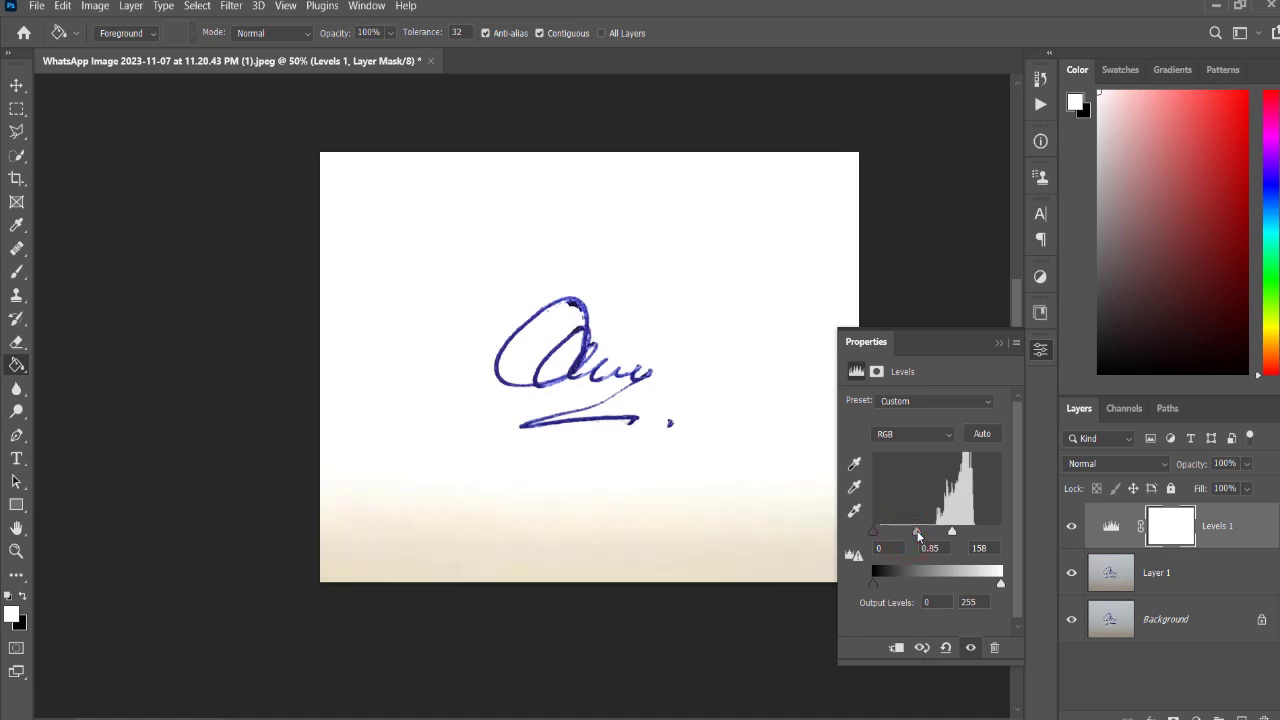
mouse_move(918, 537)
mouse_down()
mouse_move(905, 537)
mouse_move(951, 536)
mouse_up()
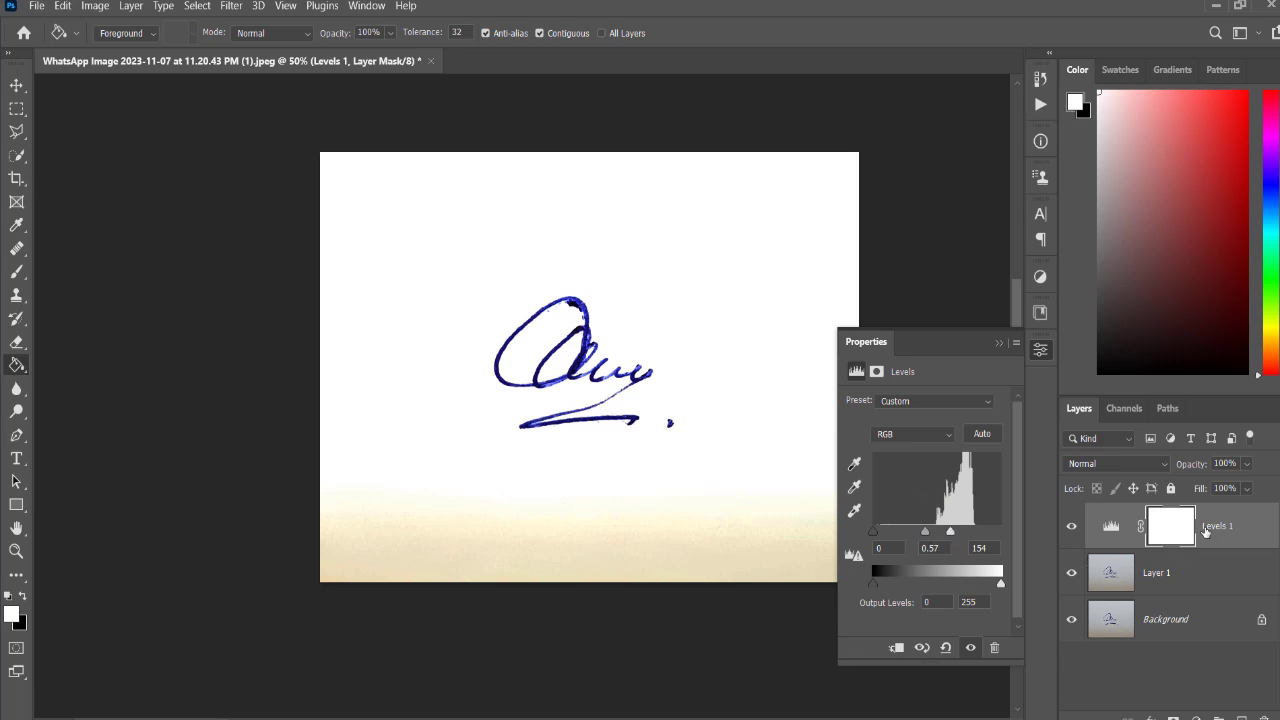
click(997, 344)
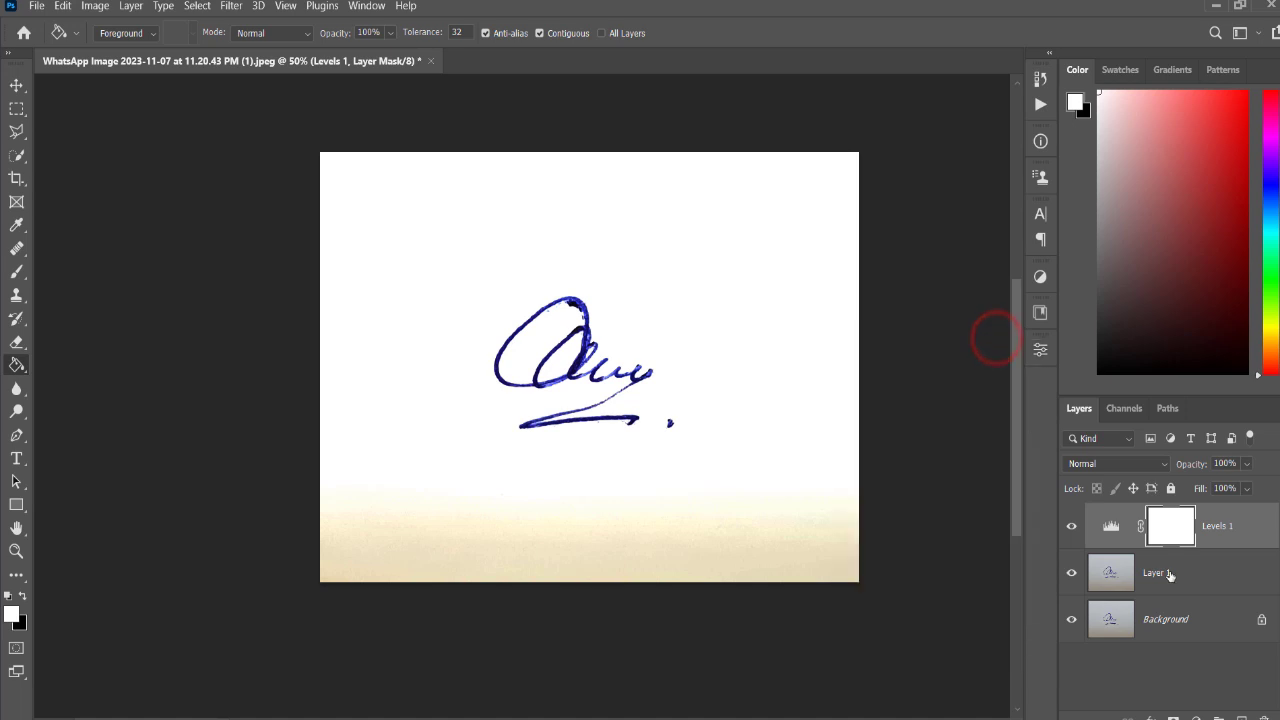
Merge the Levels 1 adjustment with Layer 1 into a single layer
click(1169, 572)
right_click(1170, 575)
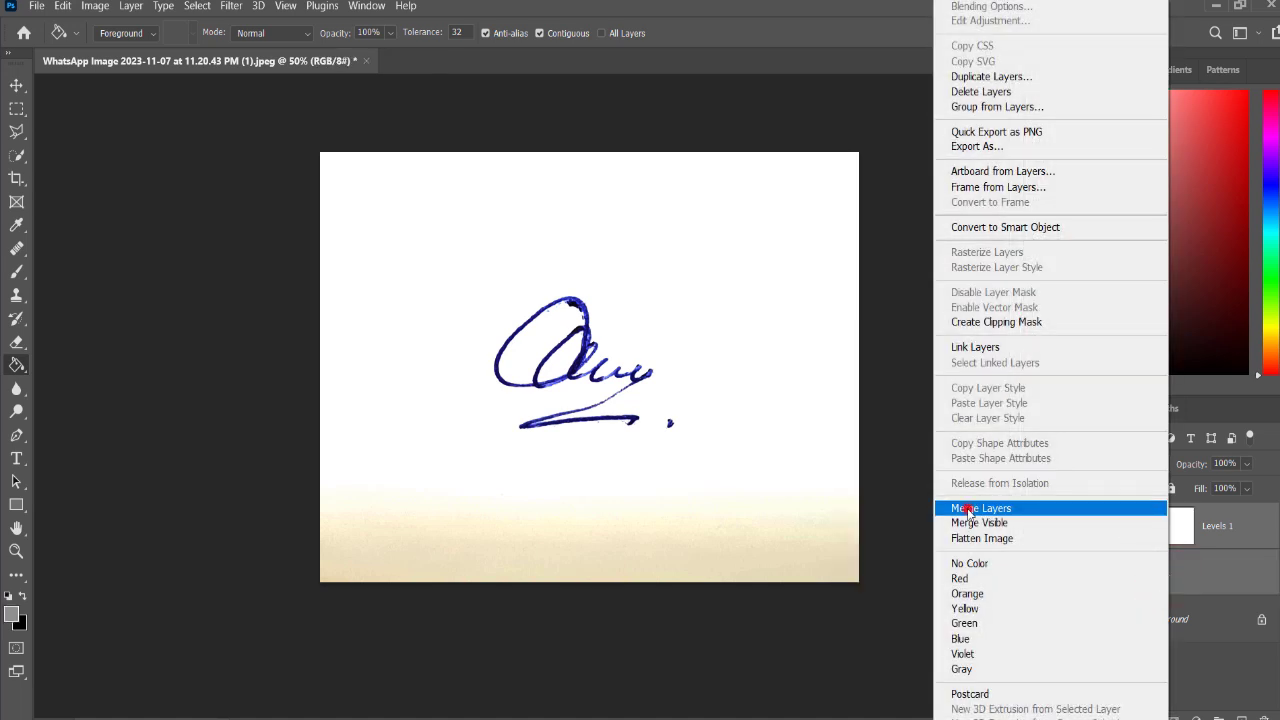
click(967, 509)
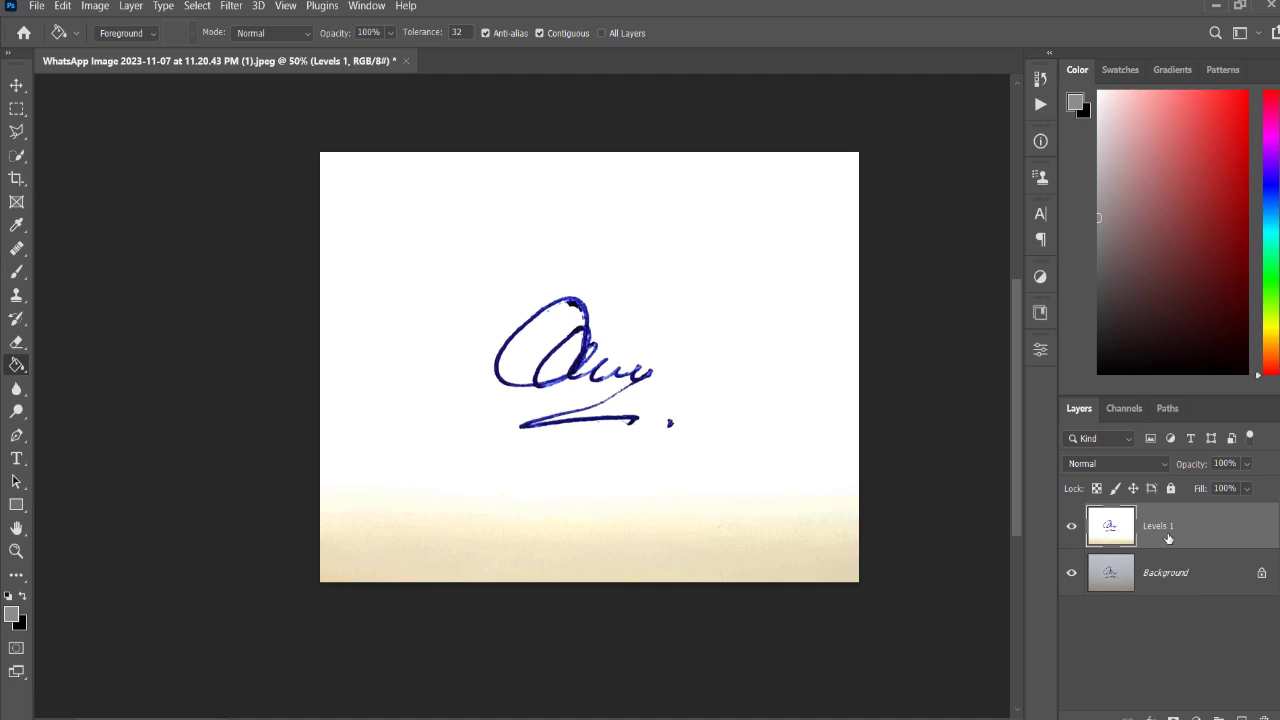
Select the blue signature strokes with Color Range at fuzziness 193 and copy them to a new layer
click(197, 6)
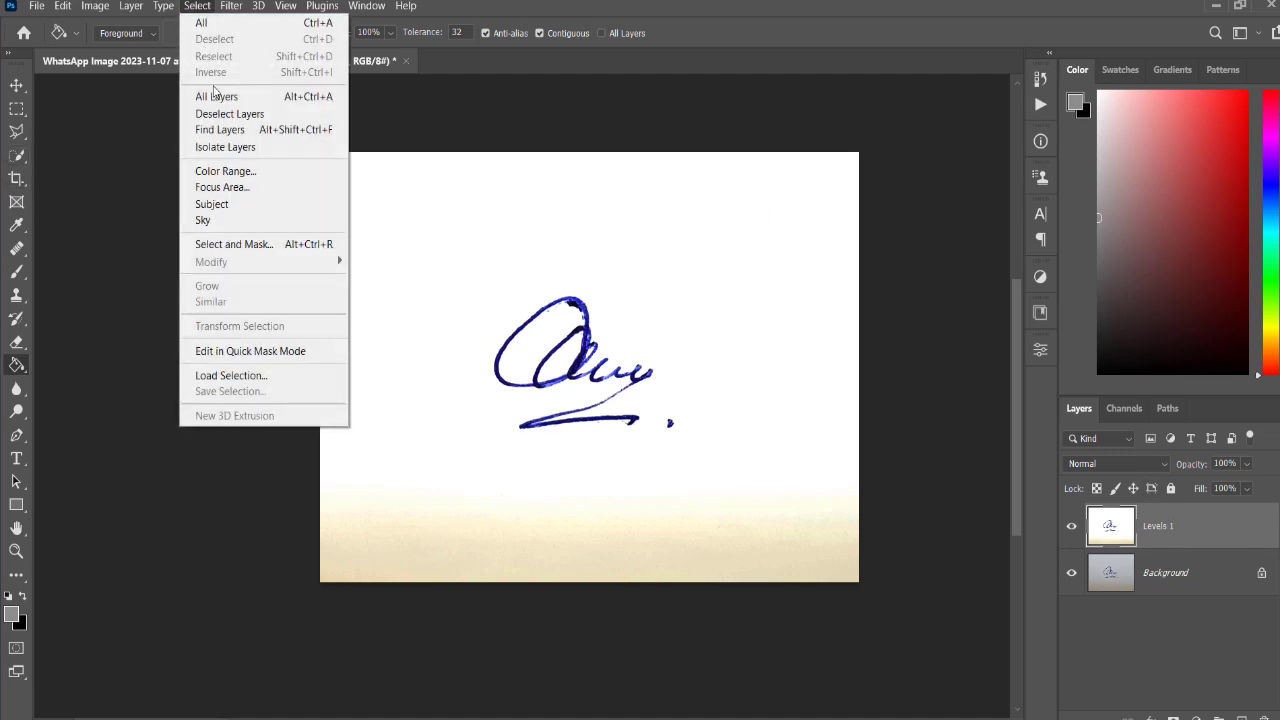
click(224, 172)
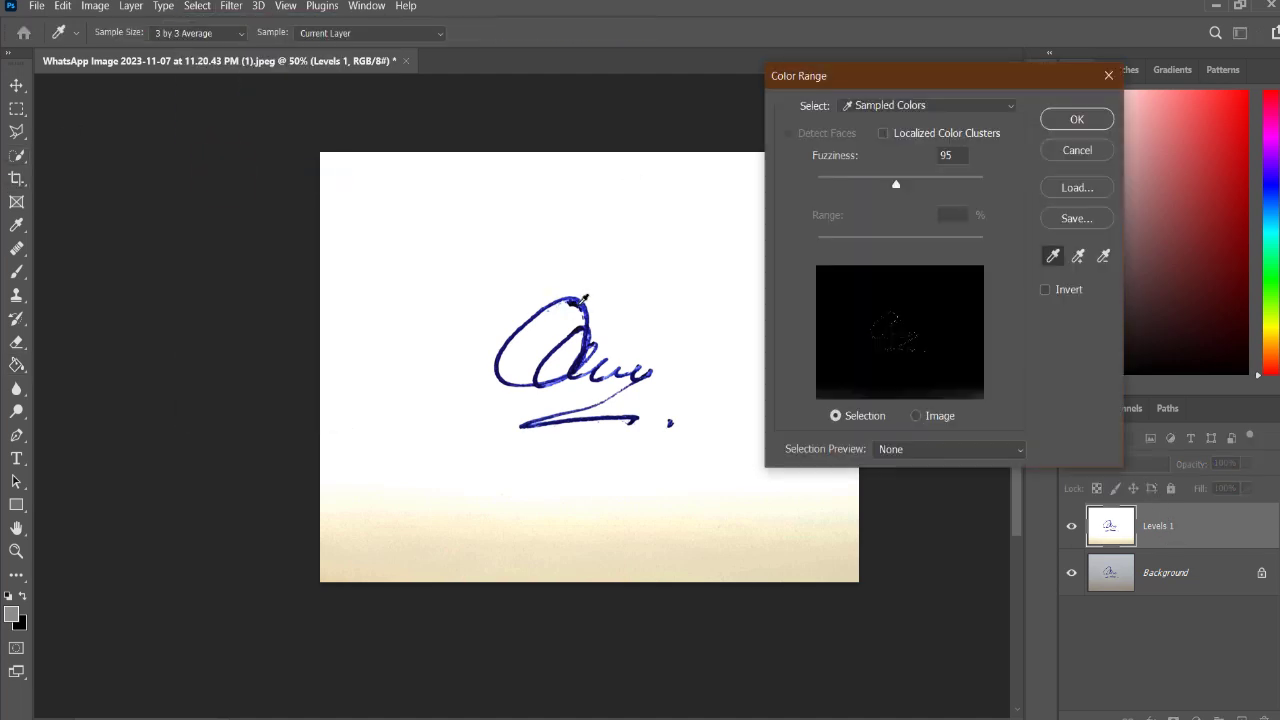
click(586, 298)
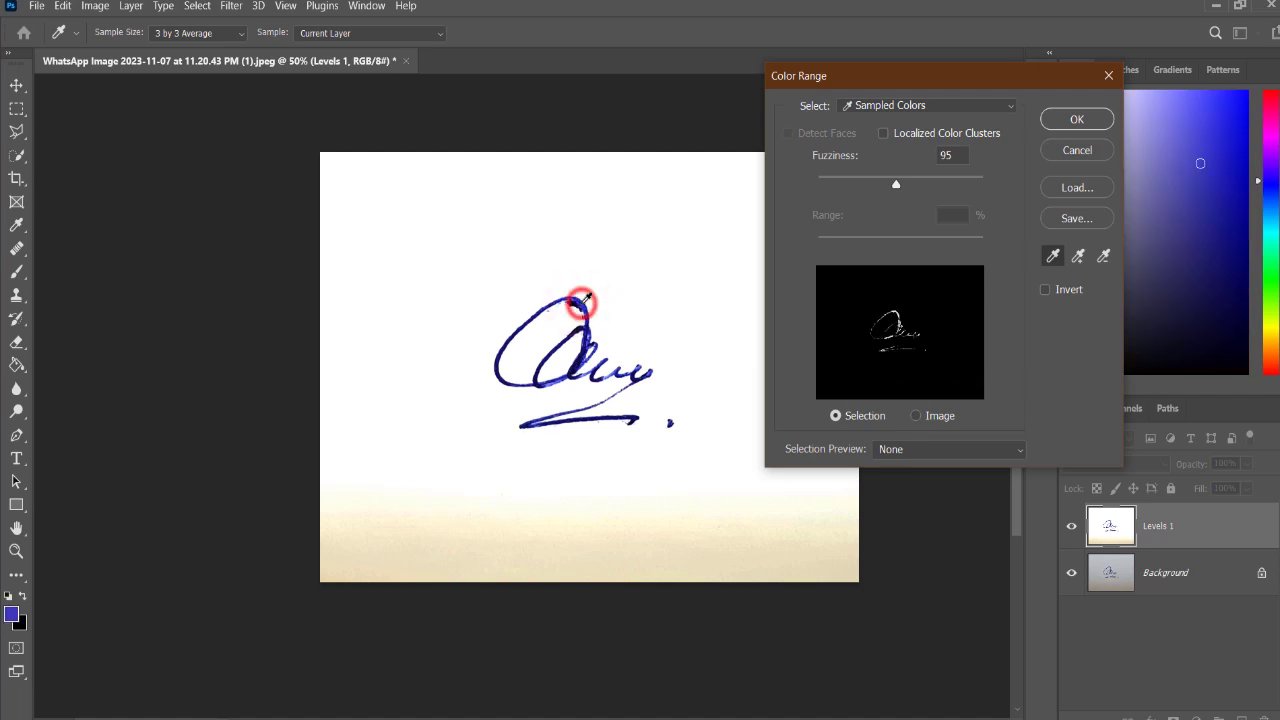
click(583, 305)
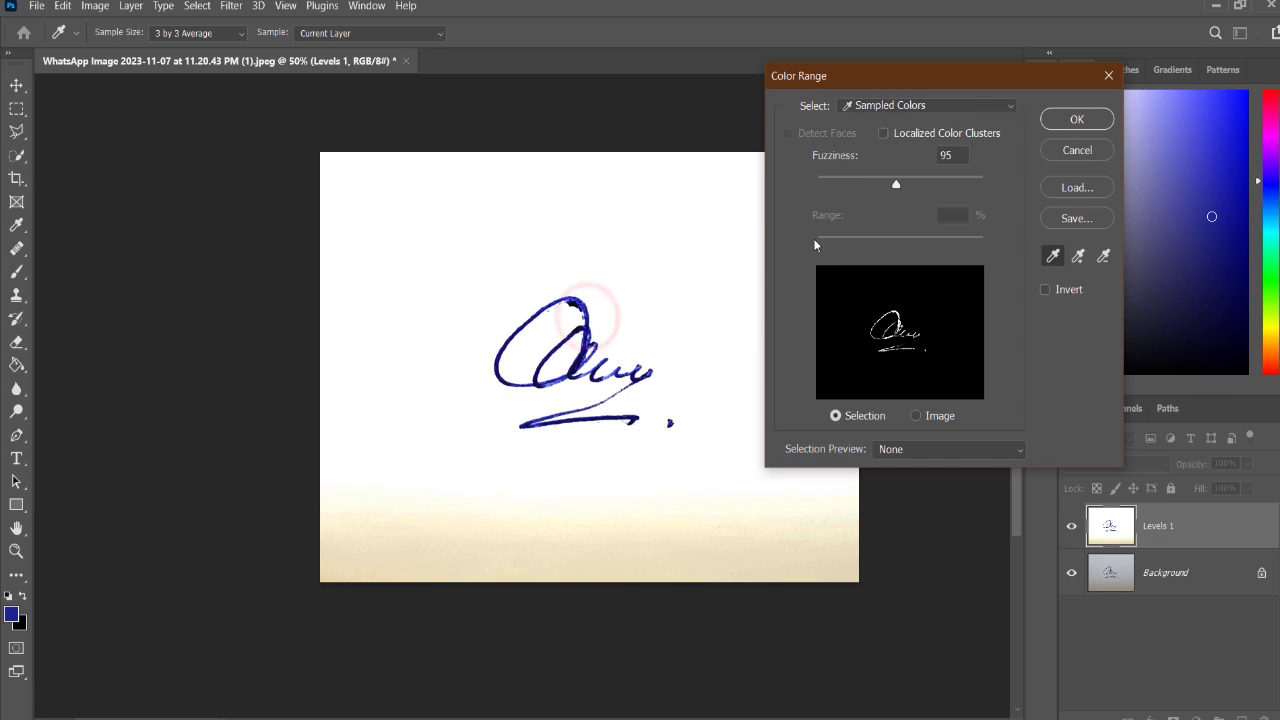
drag(897, 187, 978, 188)
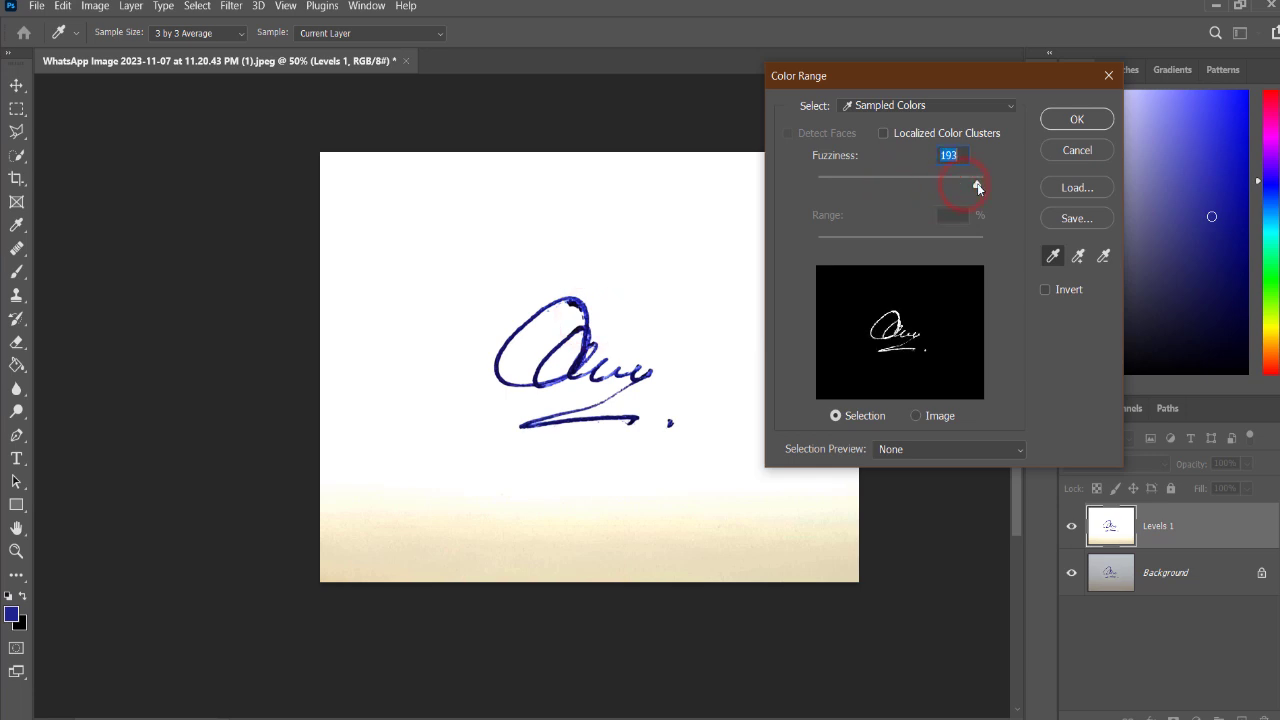
click(1077, 120)
key(g)
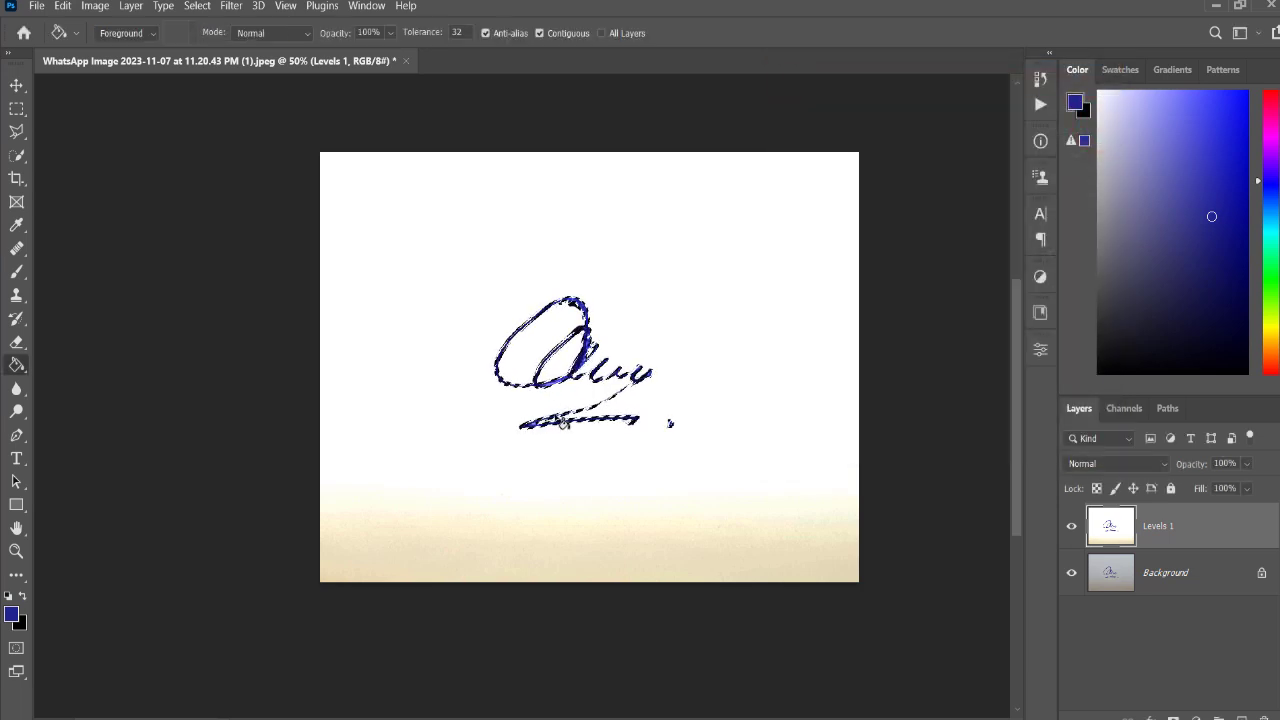
key(ctrl+j)
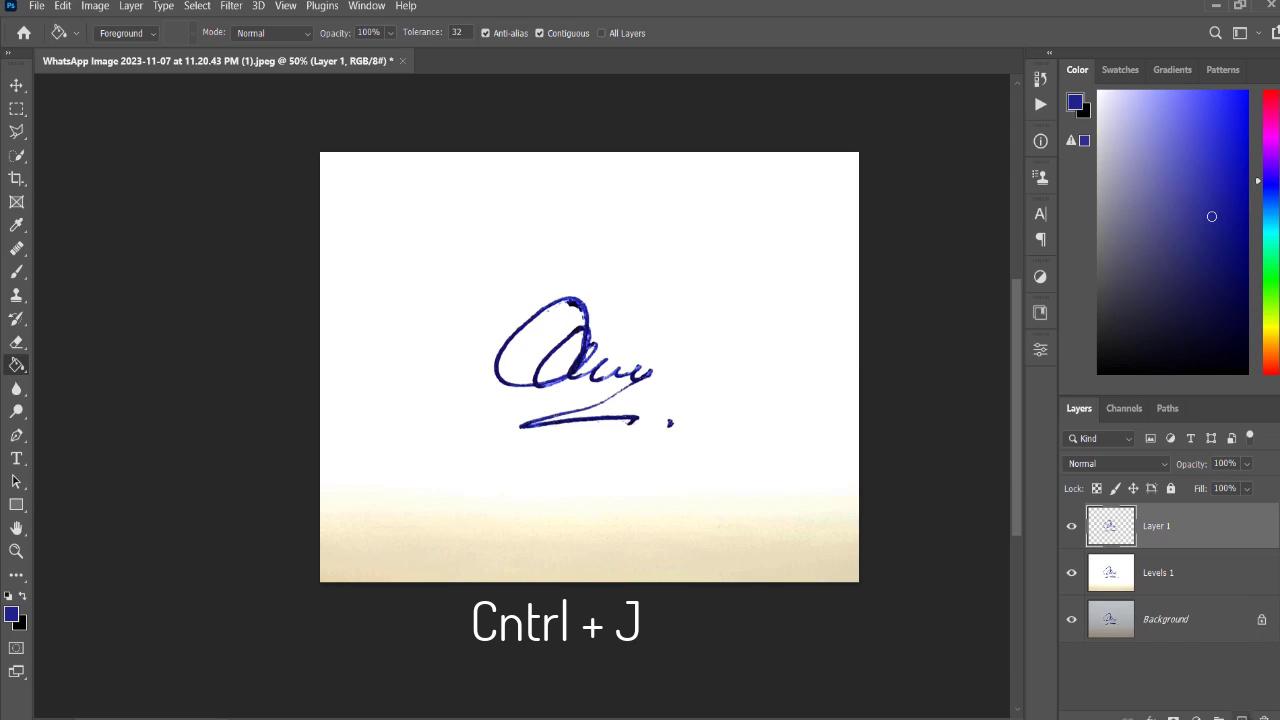
Add a new layer beneath the extracted signature, fill it with white, and toggle its visibility to check the cutout
click(1244, 717)
drag(1157, 528, 1163, 596)
key(shift+BackSpace)
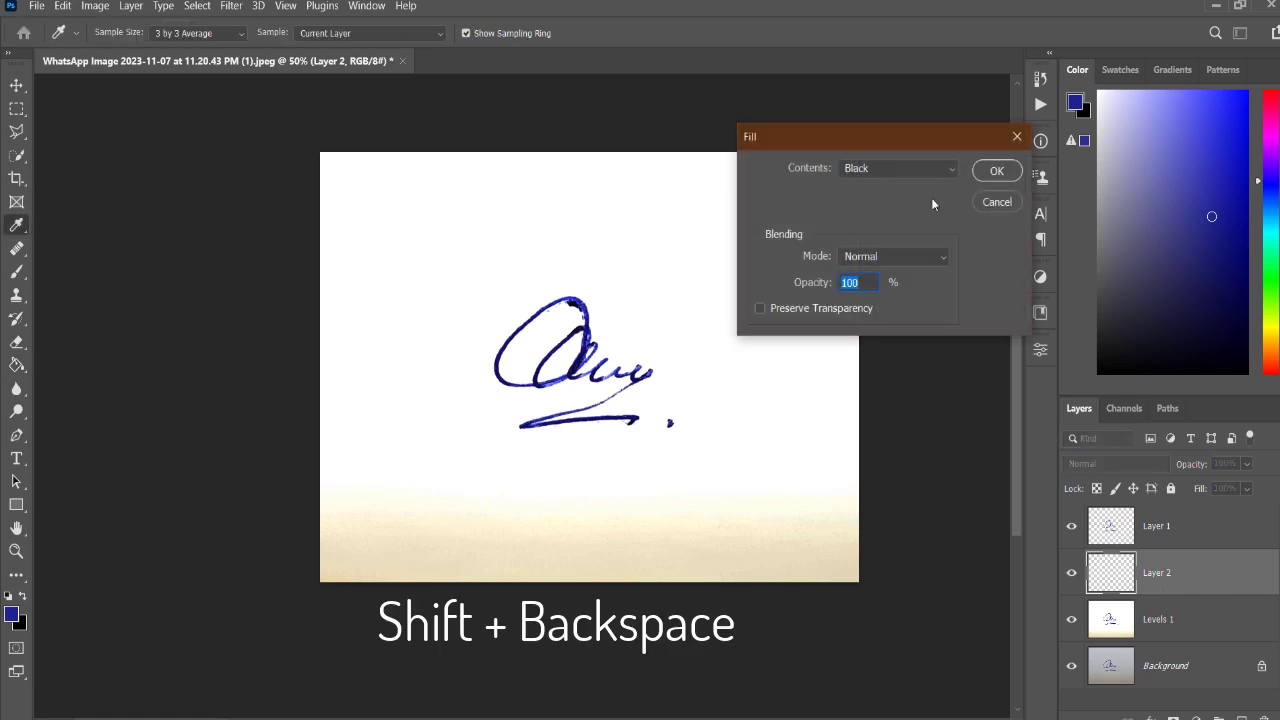
click(870, 168)
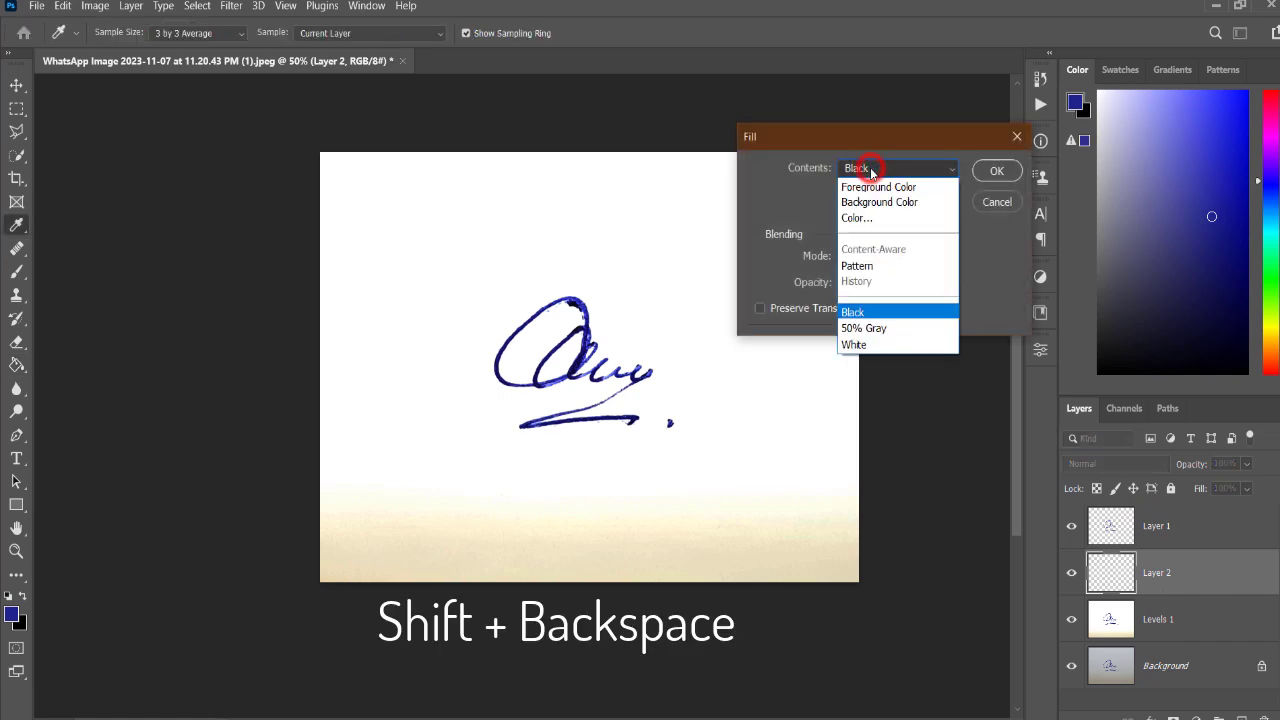
click(875, 344)
click(990, 171)
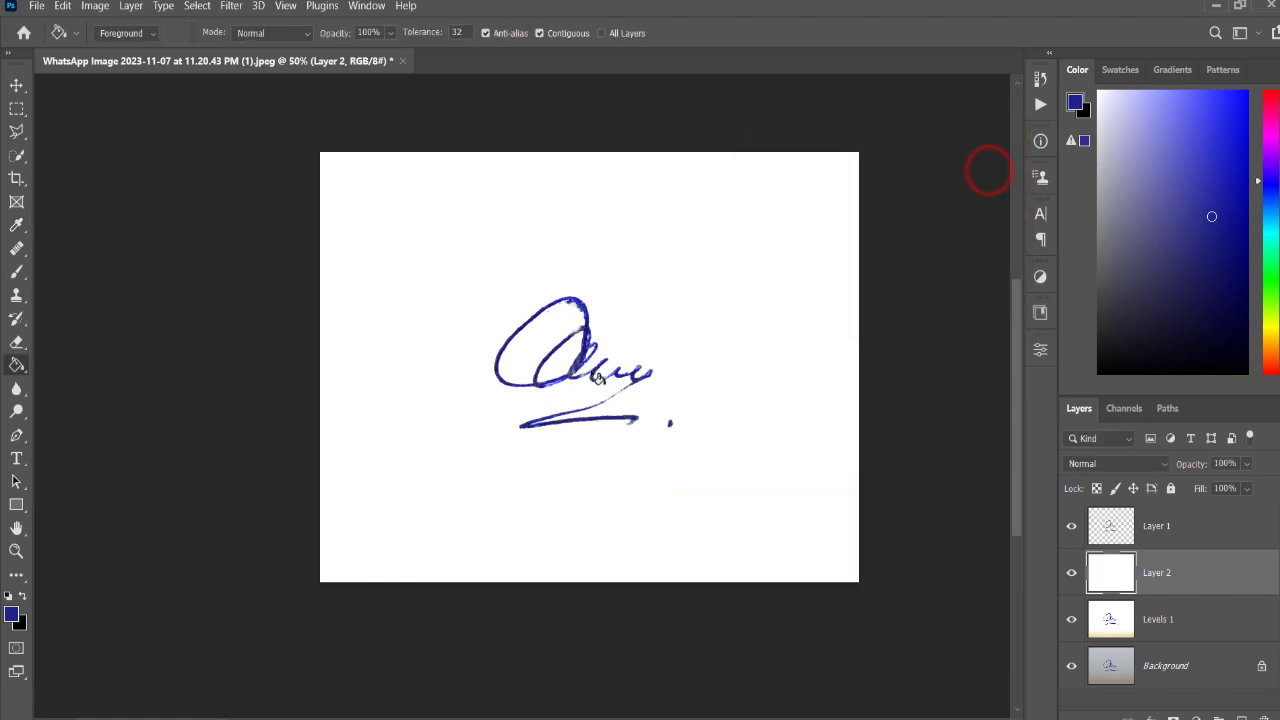
click(1071, 575)
click(1071, 575)
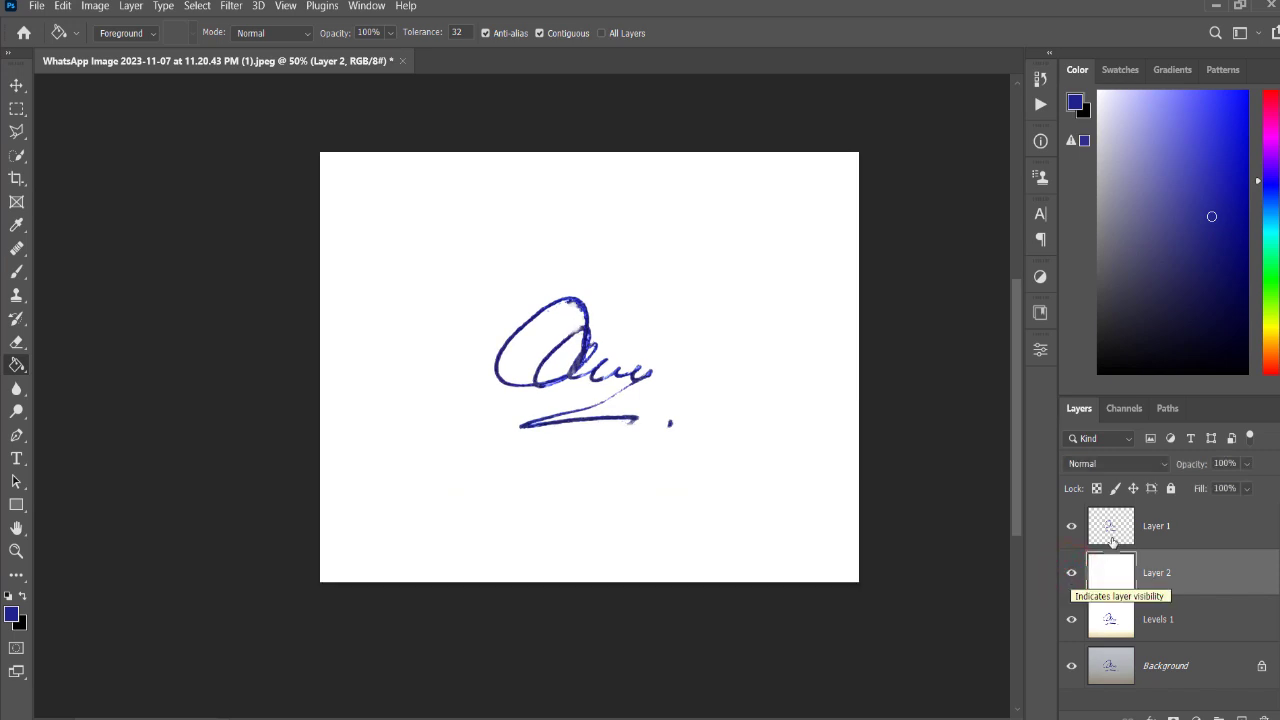
Add another layer between the signature and the white layer, fill it with black, and hide it
click(1240, 716)
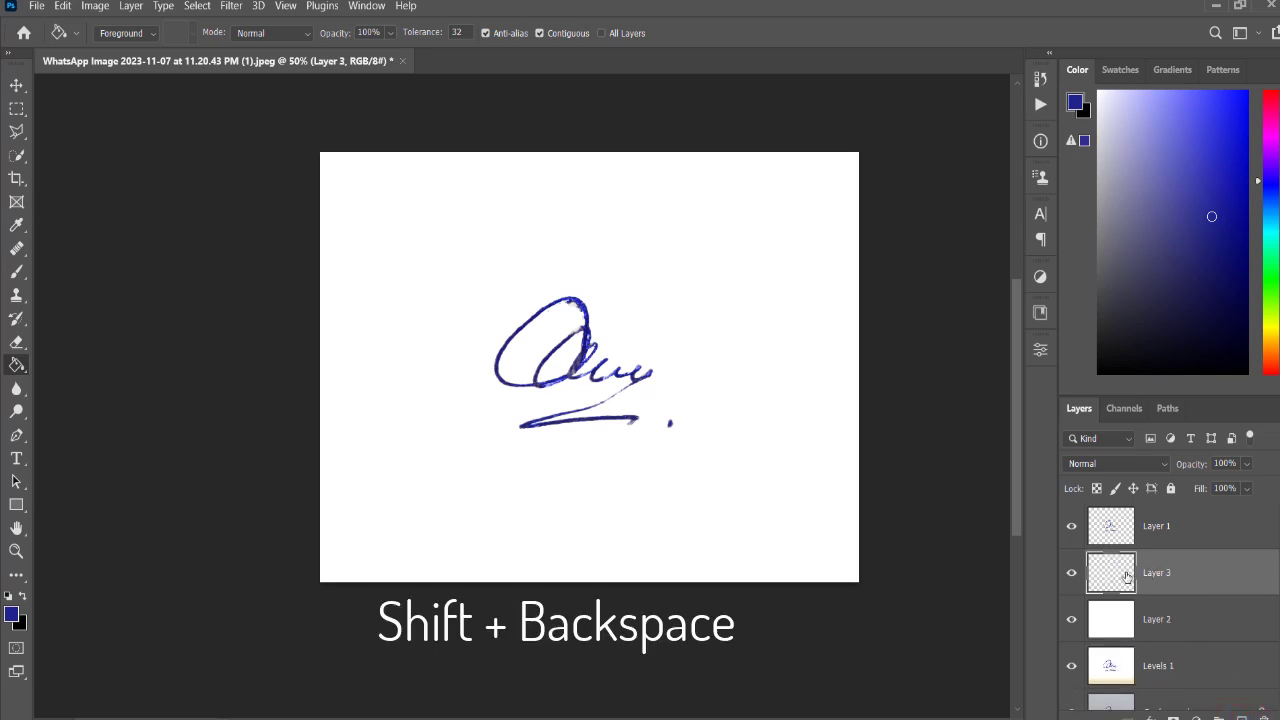
key(shift+BackSpace)
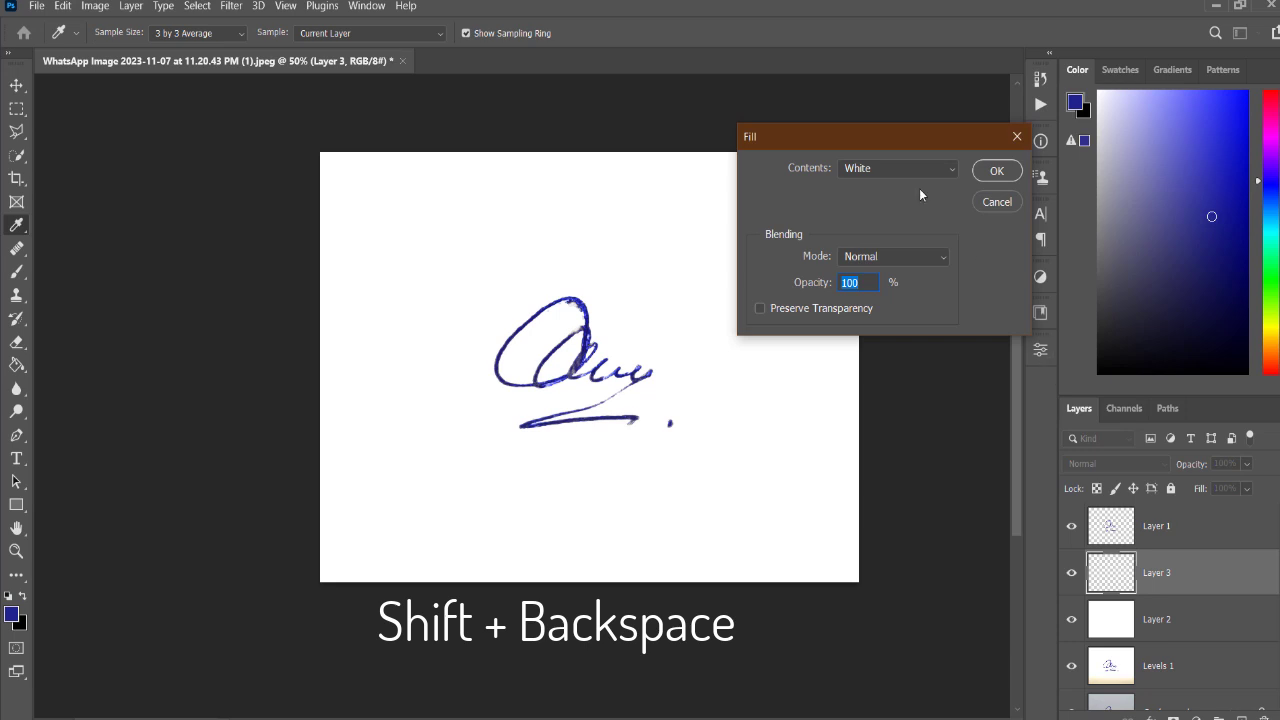
click(914, 168)
click(876, 312)
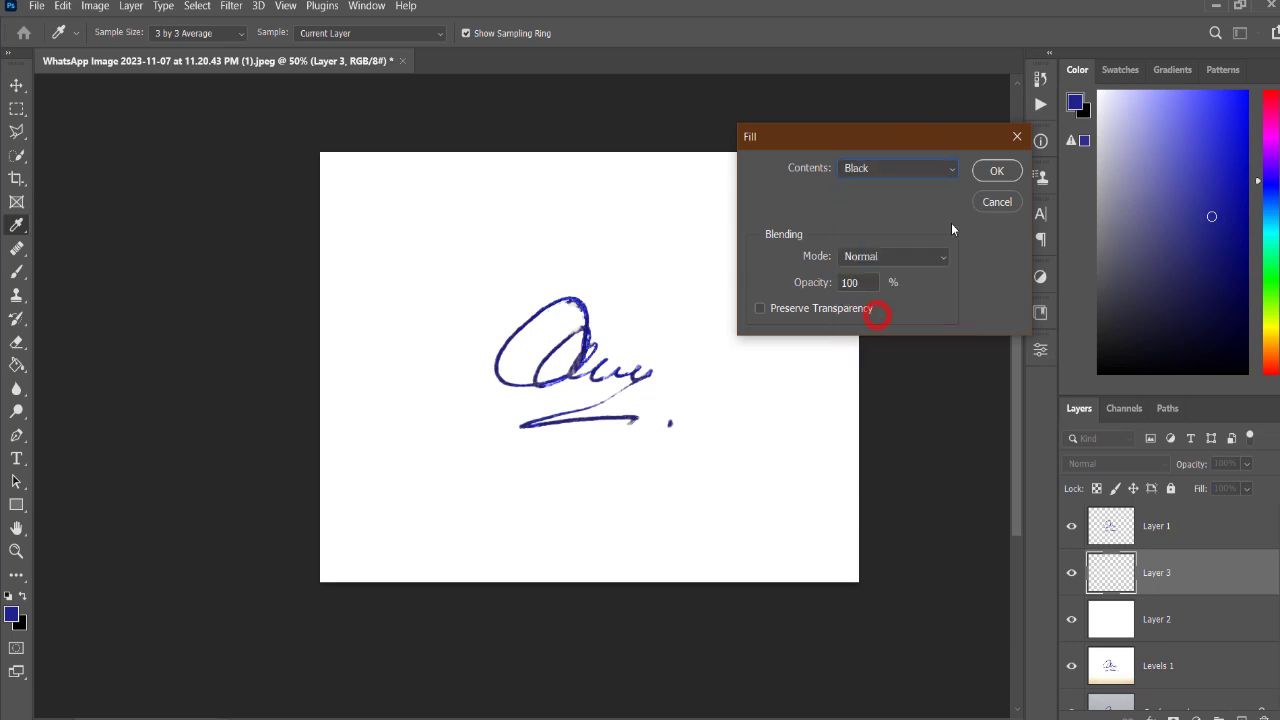
click(994, 171)
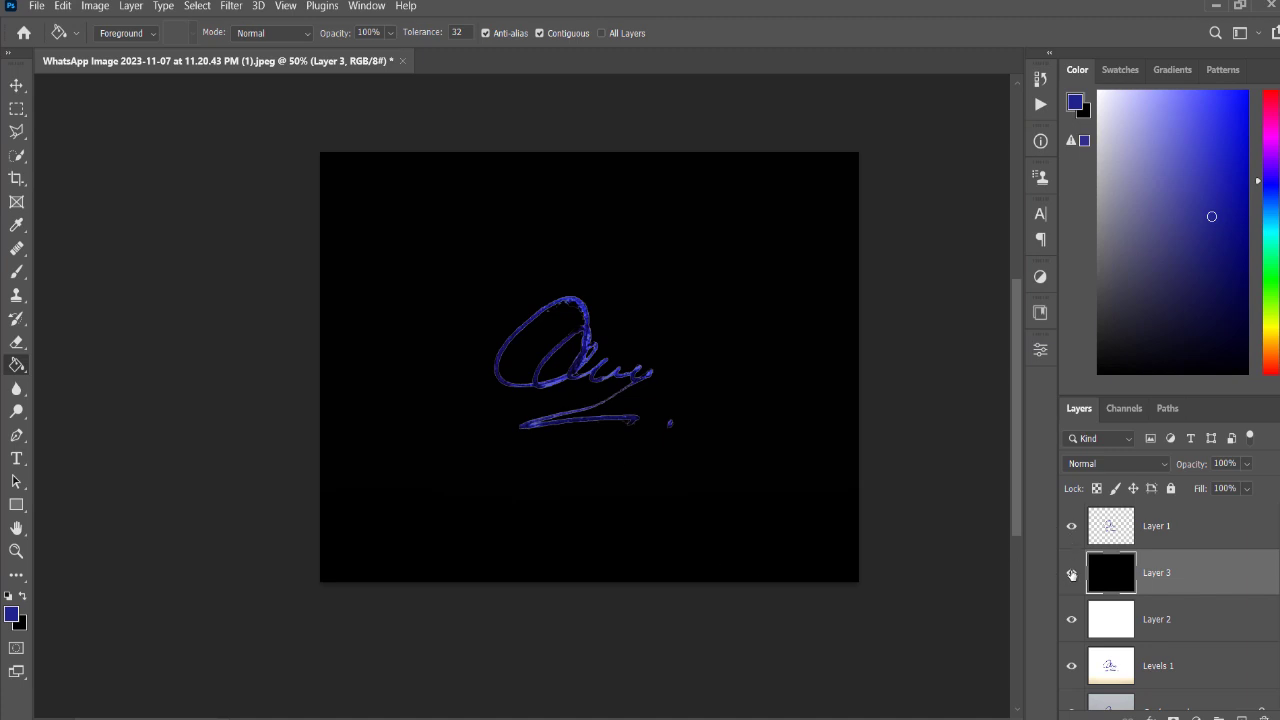
click(1071, 572)
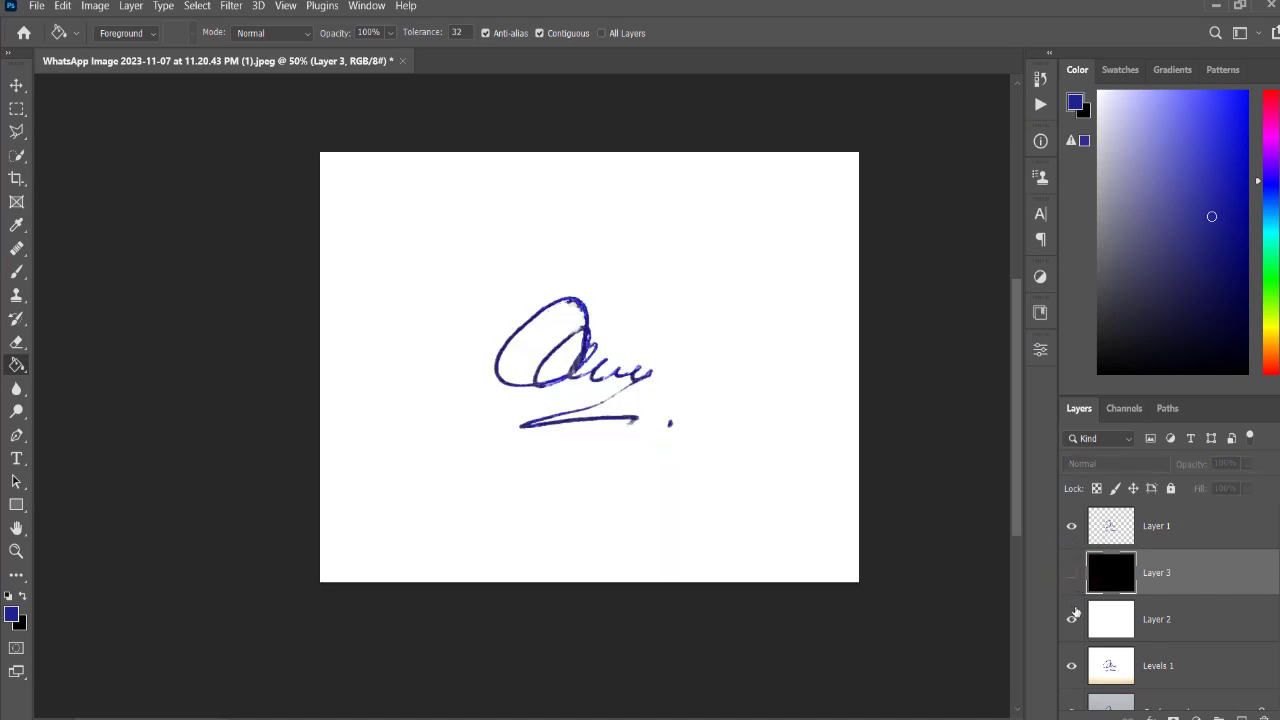
Isolate the signature on Layer 1 by hiding all other layers
click(1109, 530)
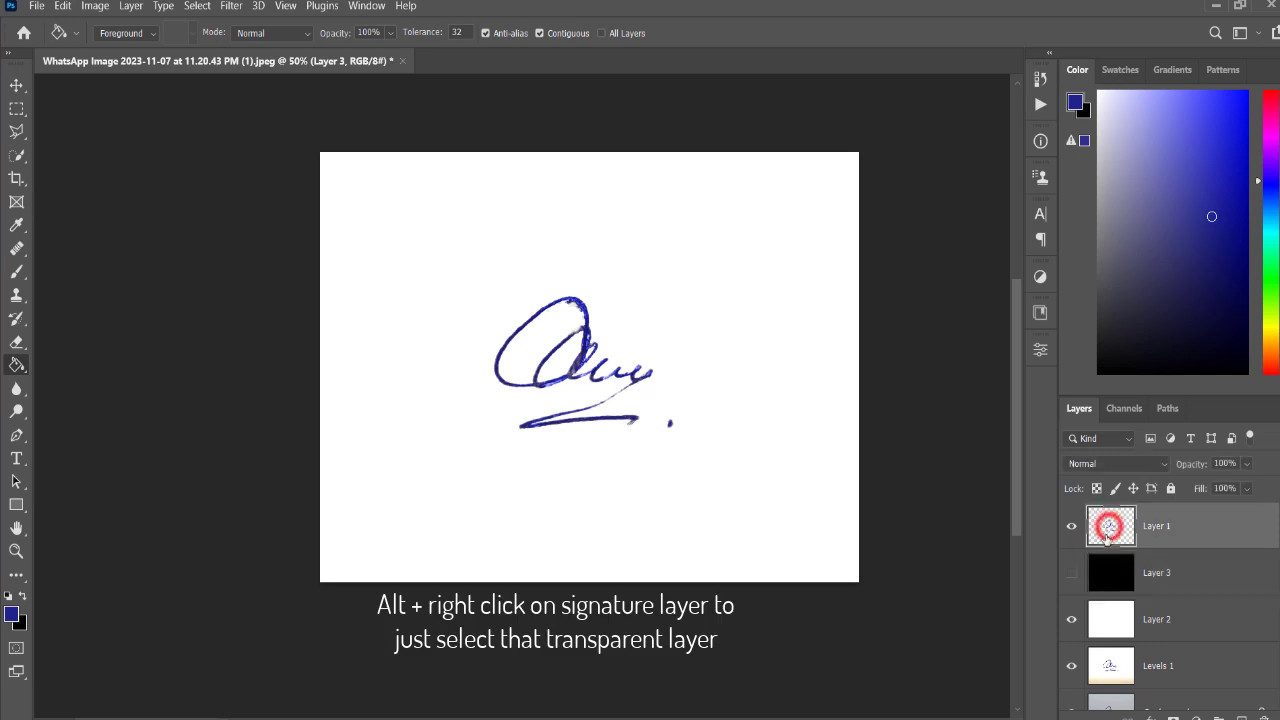
click(1071, 530)
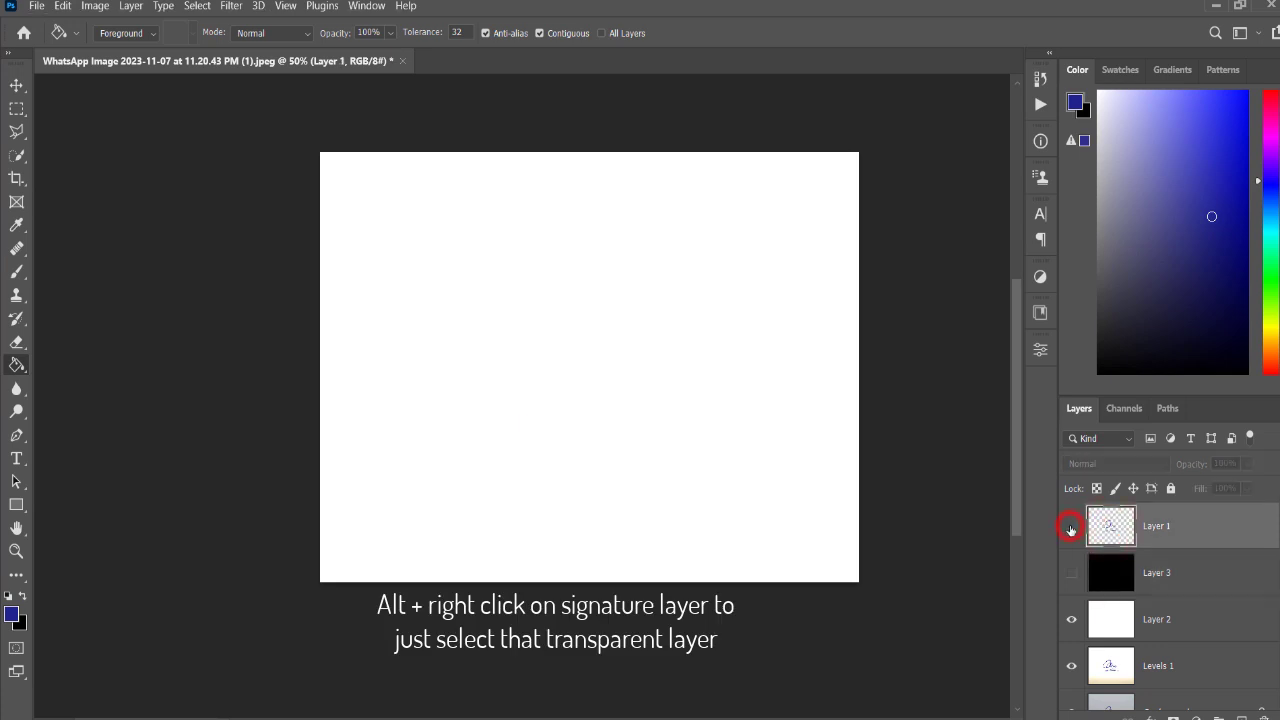
click(1071, 526)
alt+click(1071, 526)
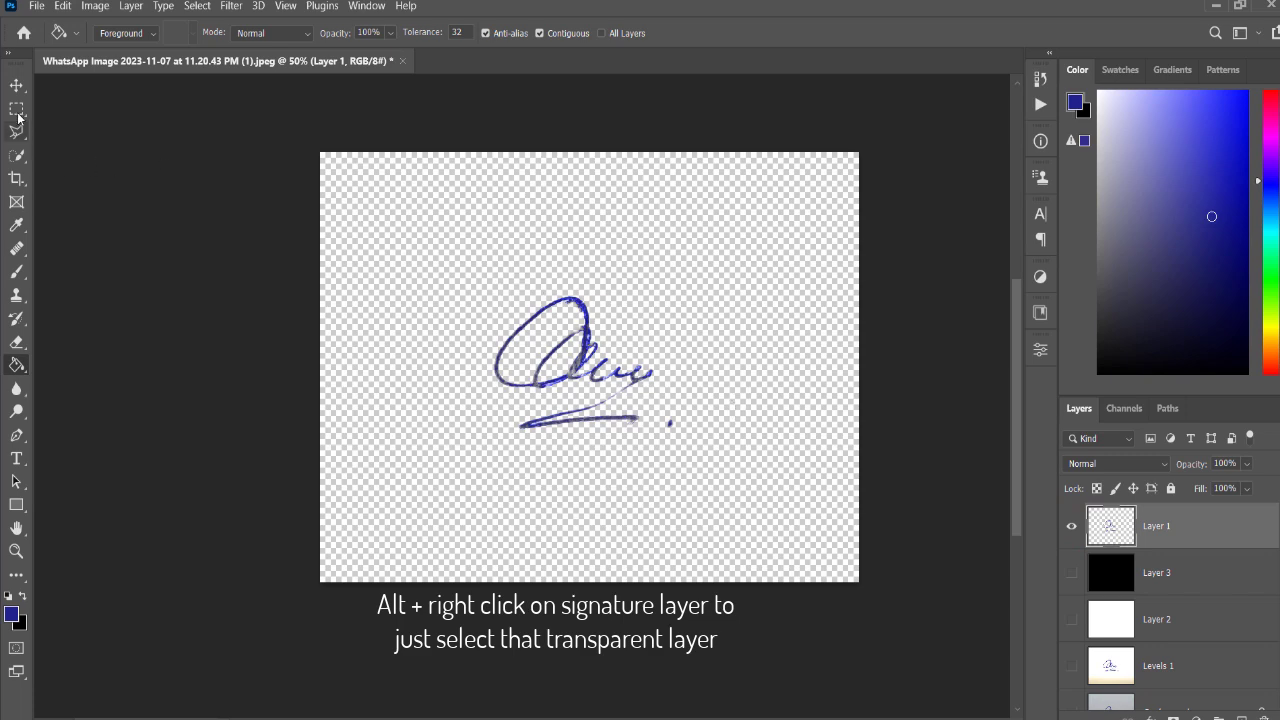
Crop the canvas closely around the signature on all four sides
click(16, 178)
drag(576, 159, 568, 221)
drag(589, 519, 590, 450)
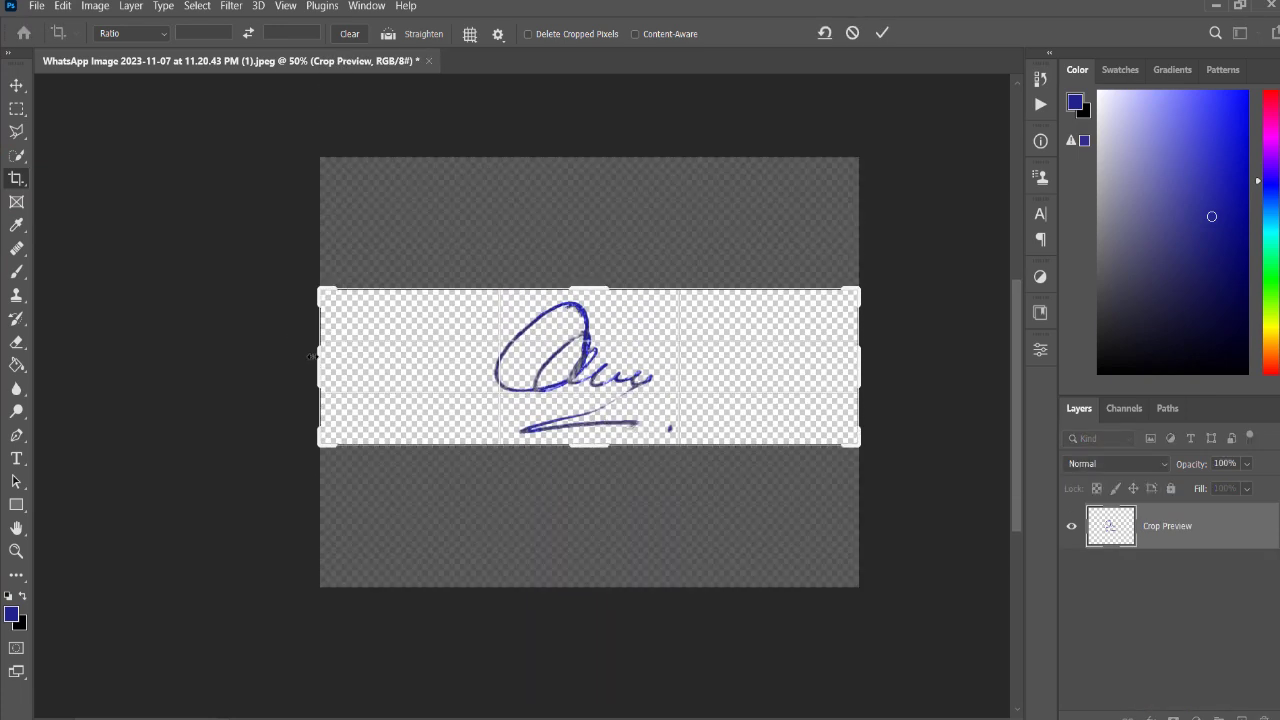
drag(318, 362, 398, 362)
drag(773, 362, 690, 369)
click(880, 33)
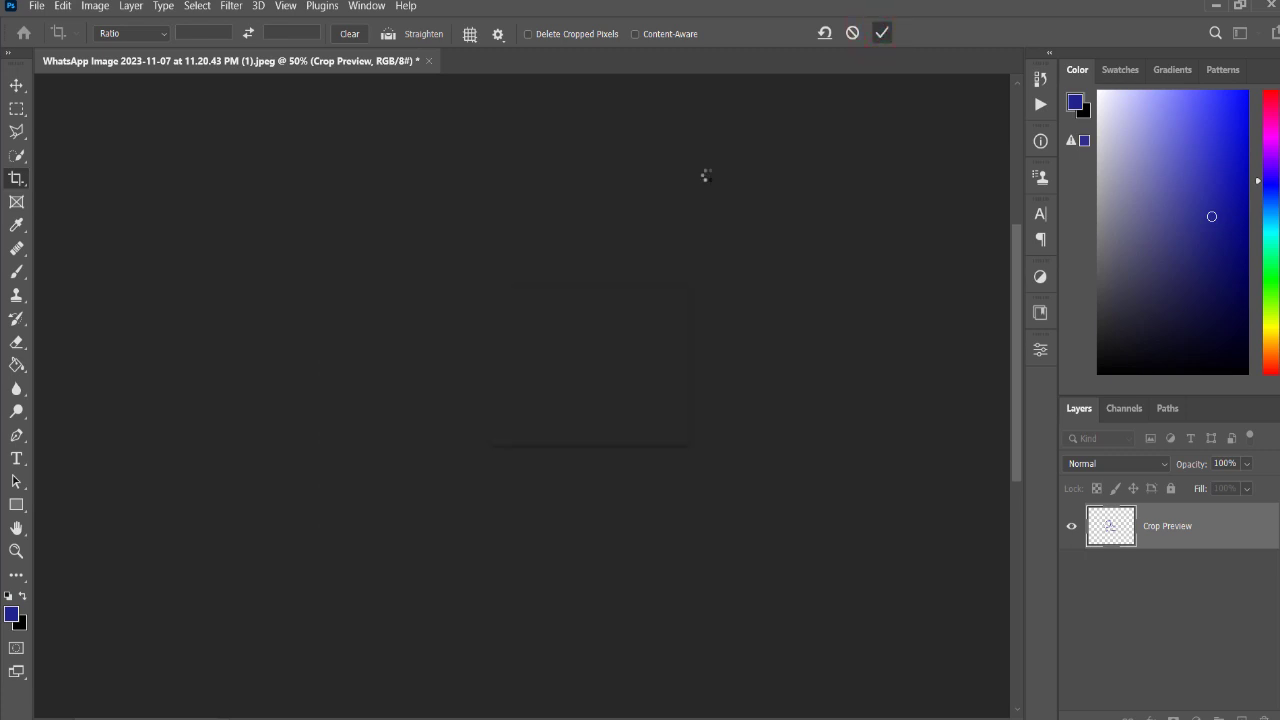
Load the Layer 1 signature as a selection and add a Solid Color fill layer in its sampled ink blue, 22228e
scroll(655, 318, up, 1)
ctrl+click(1111, 525)
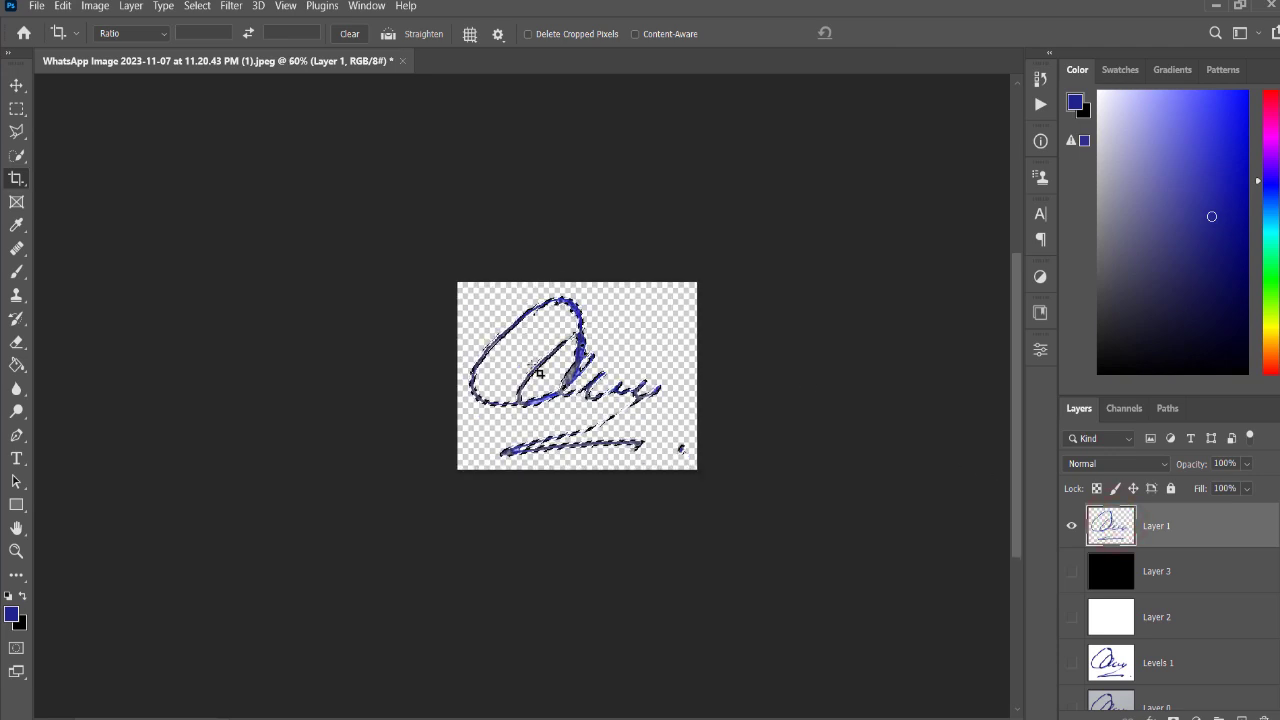
scroll(556, 343, up, 6)
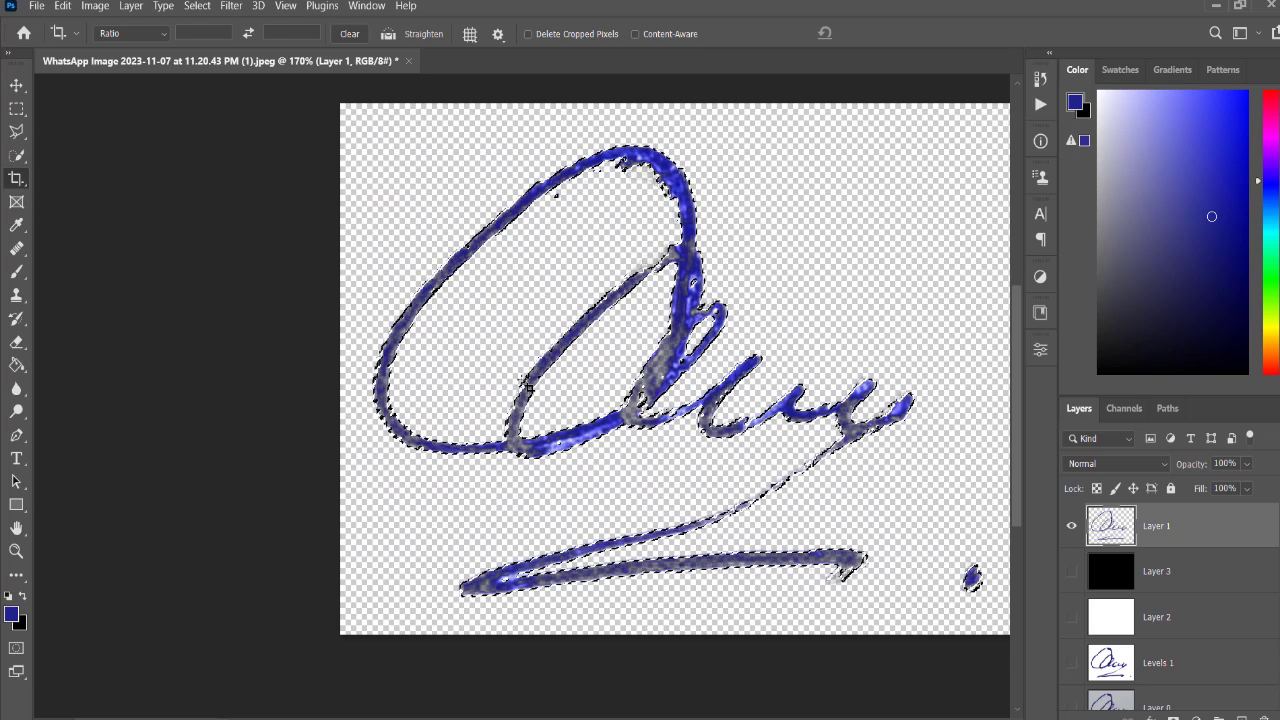
scroll(527, 384, down, 2)
scroll(527, 384, down, 2)
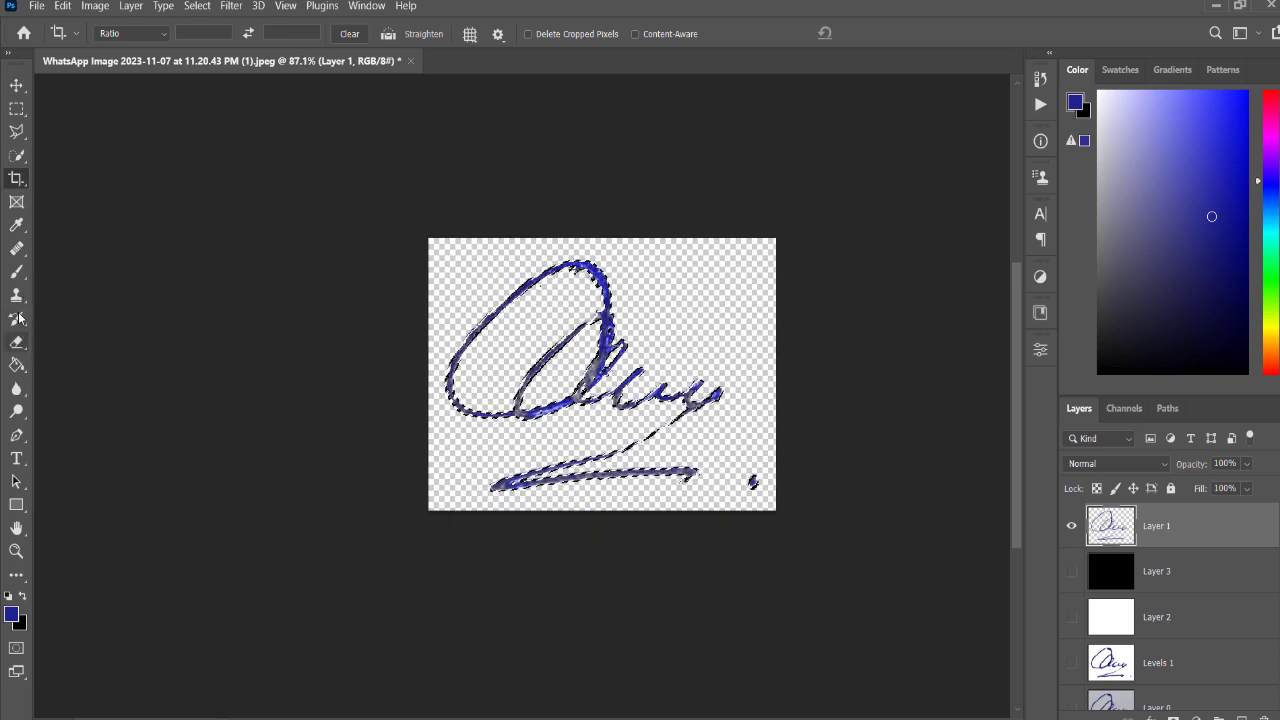
click(1196, 718)
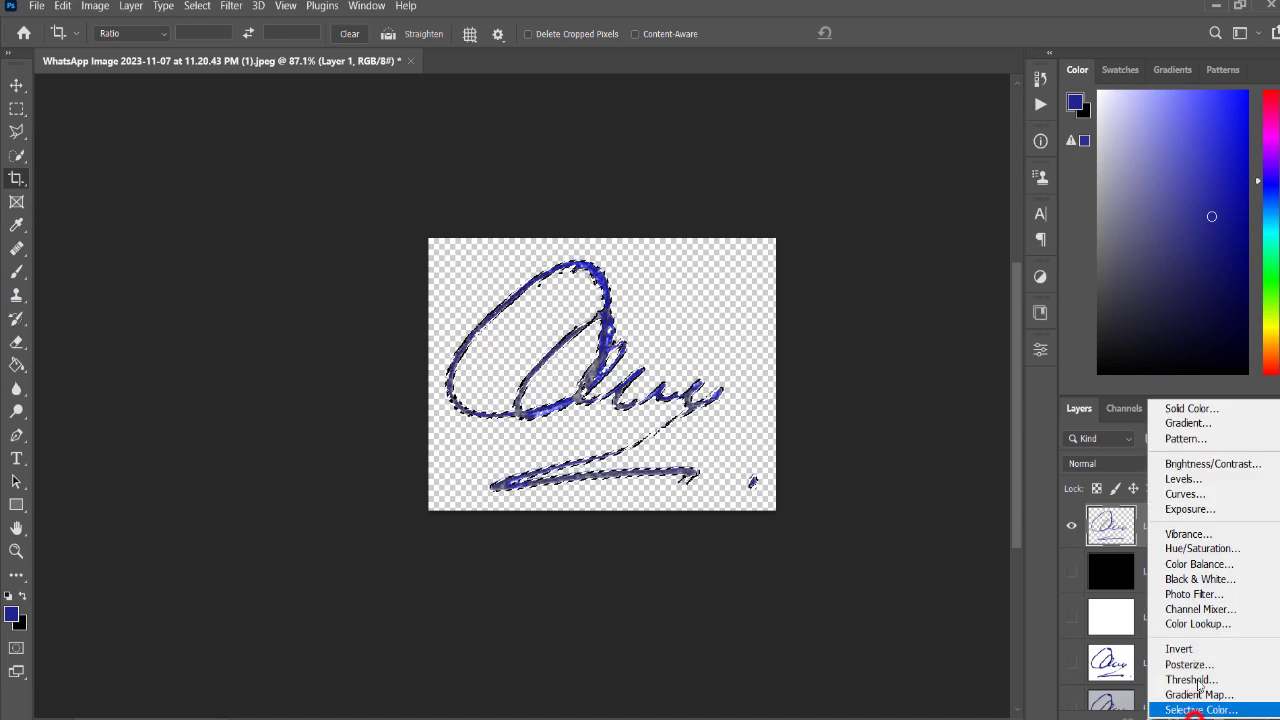
click(1190, 408)
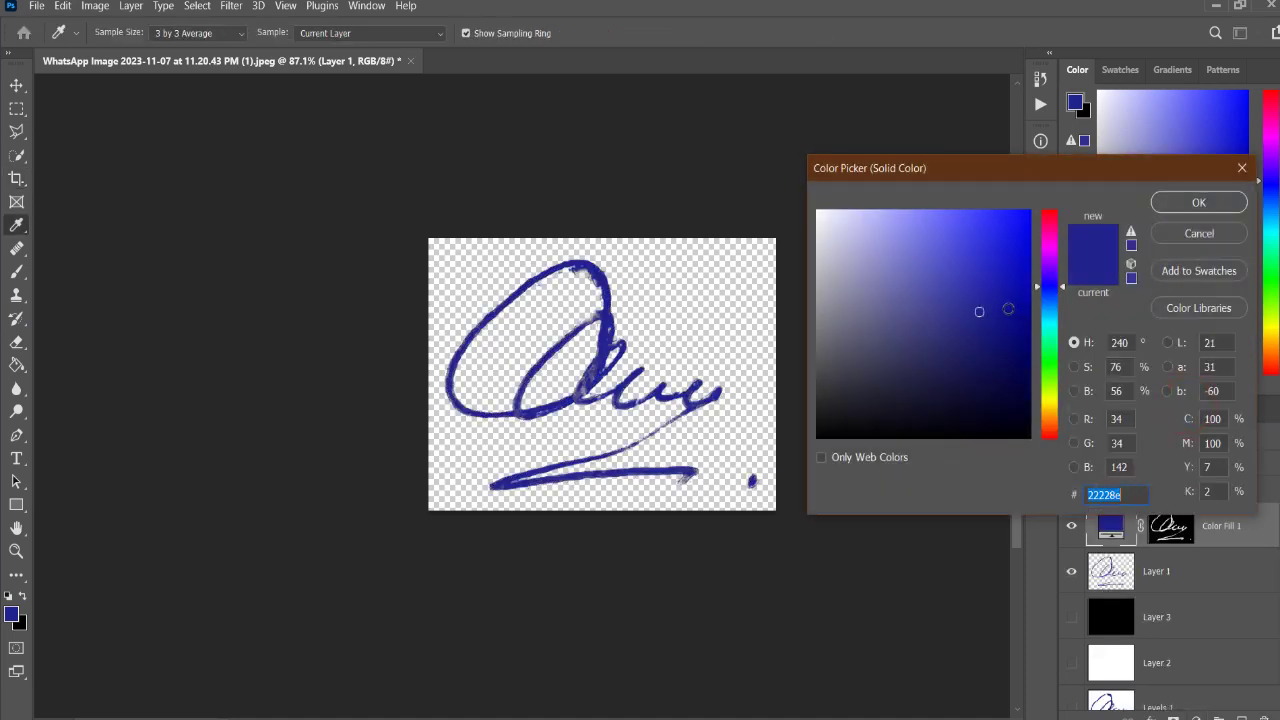
click(605, 310)
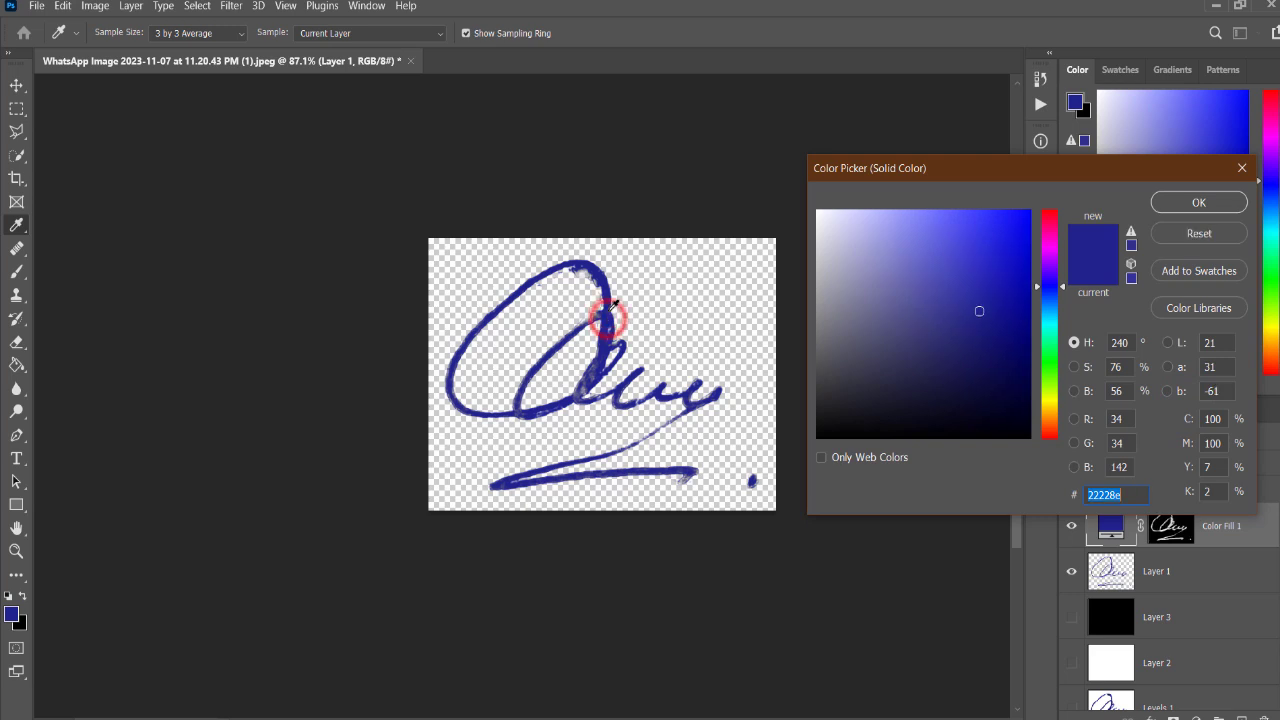
click(1215, 203)
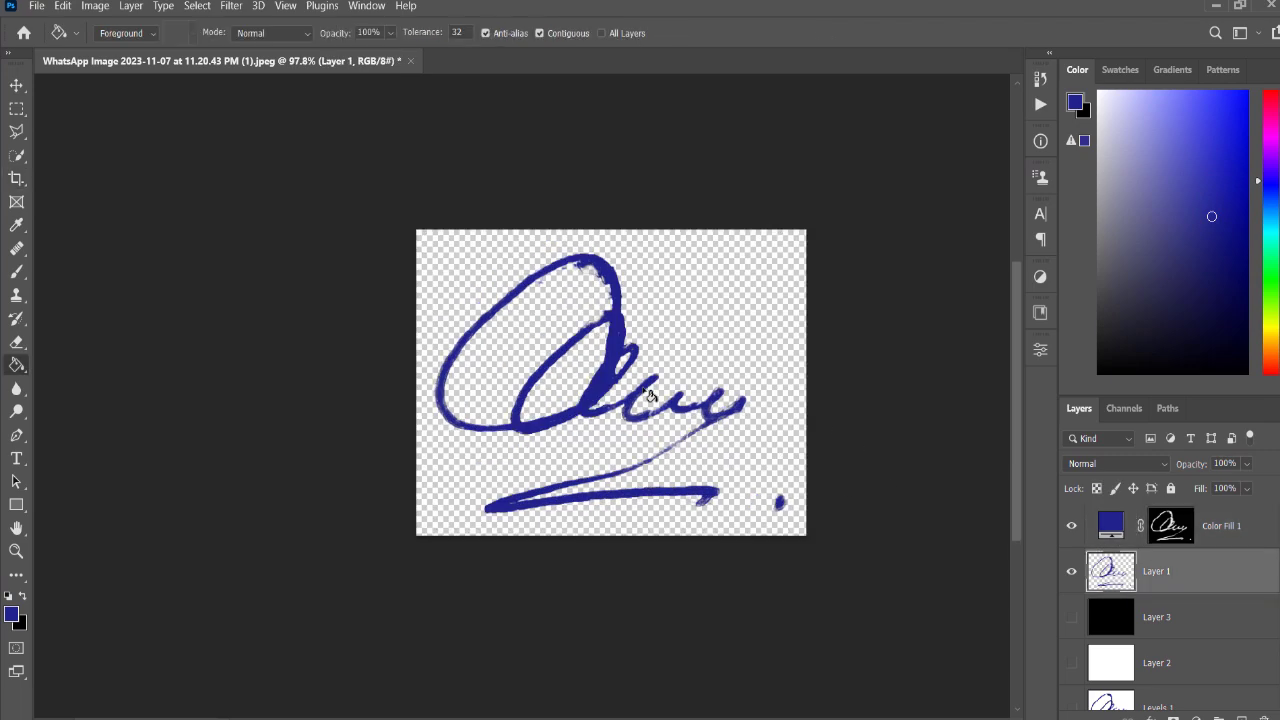
Save a copy of the transparent signature in Downloads as a PNG named Signature, with the large file size option
key(ctrl+alt+s)
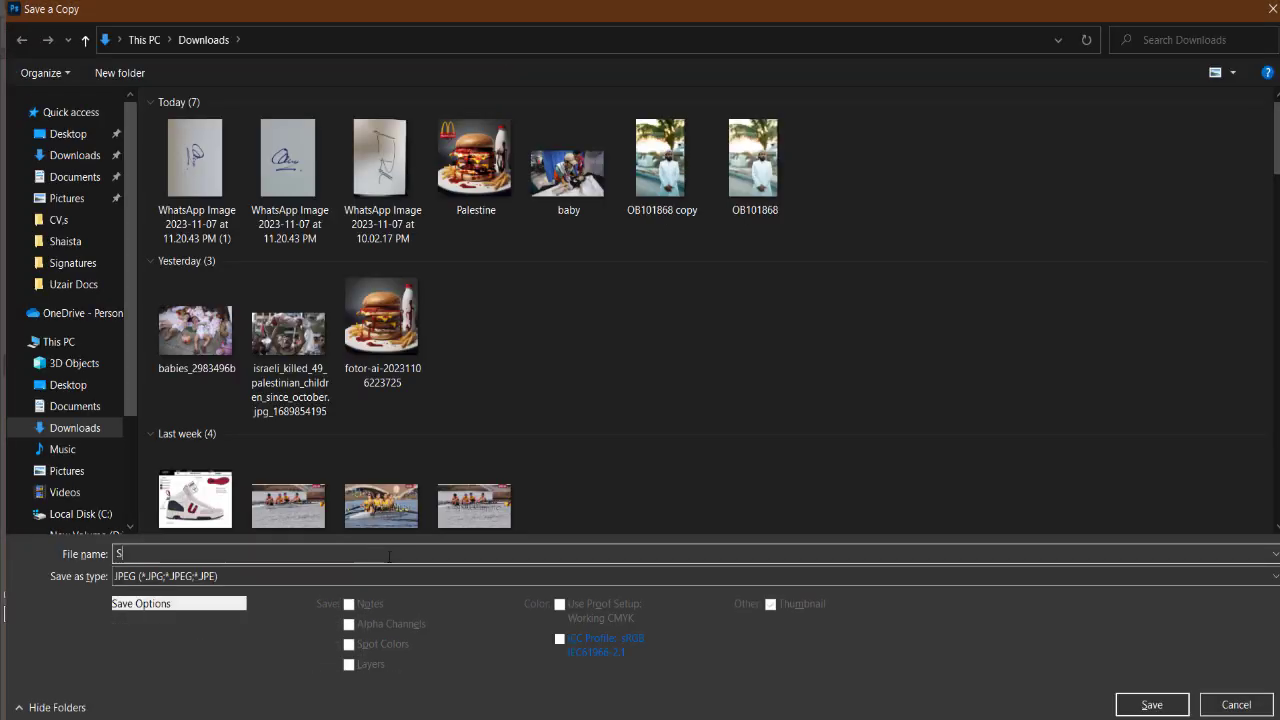
text(Signature)
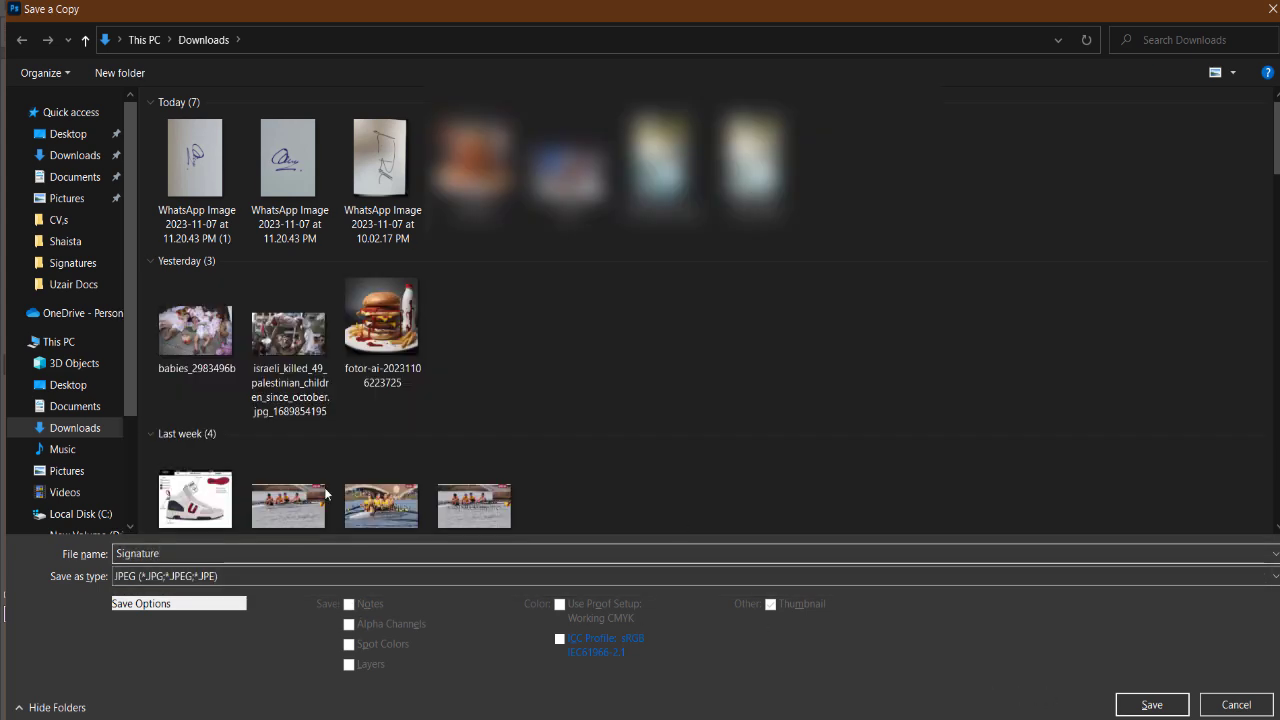
click(242, 576)
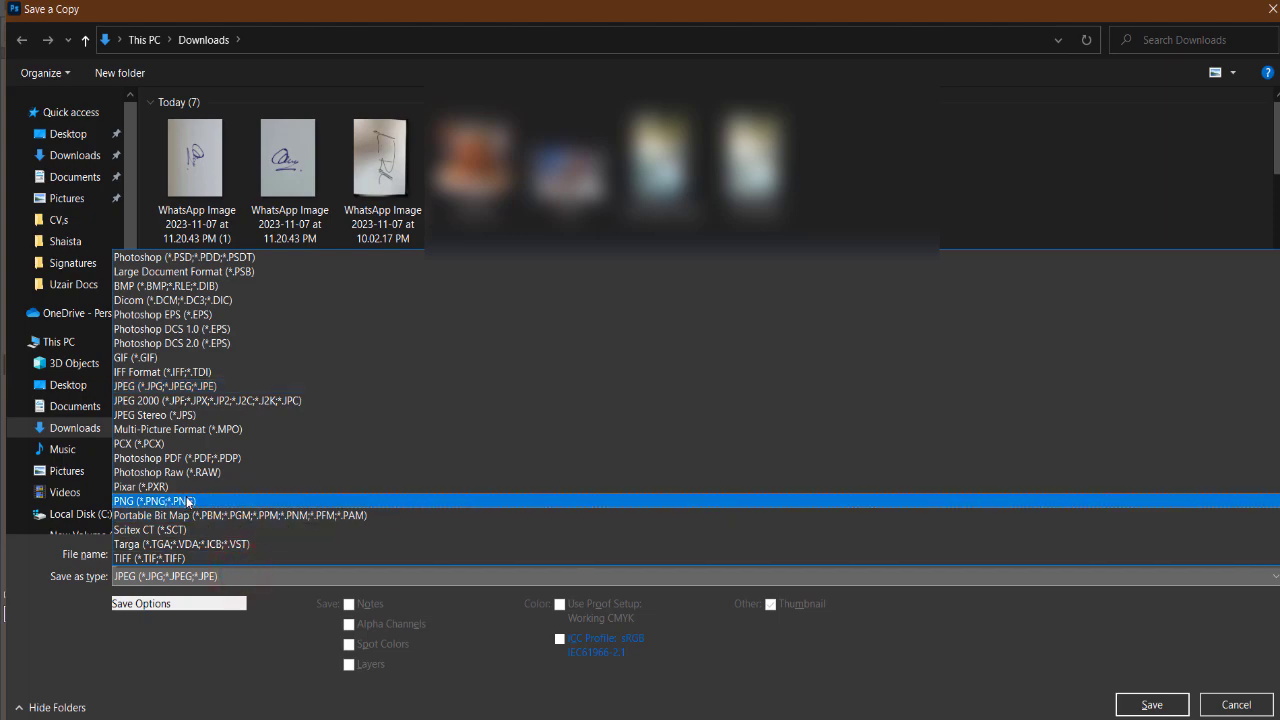
click(188, 503)
click(1146, 702)
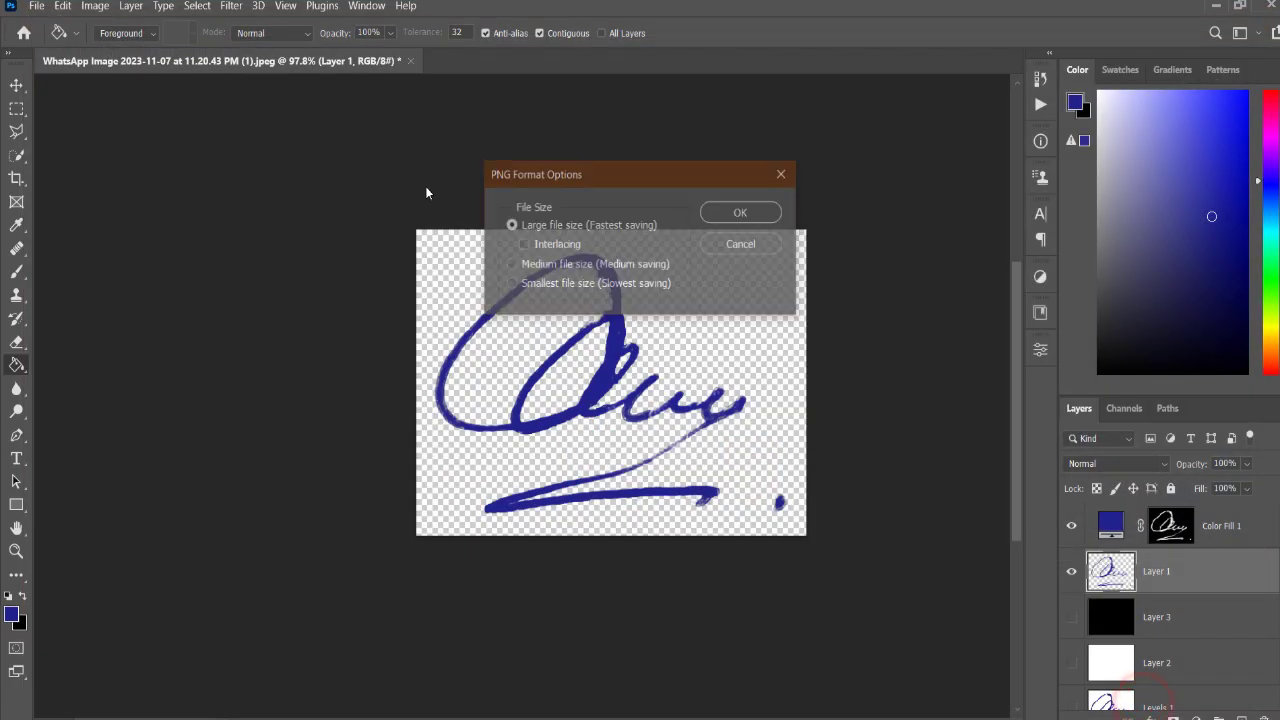
click(745, 213)
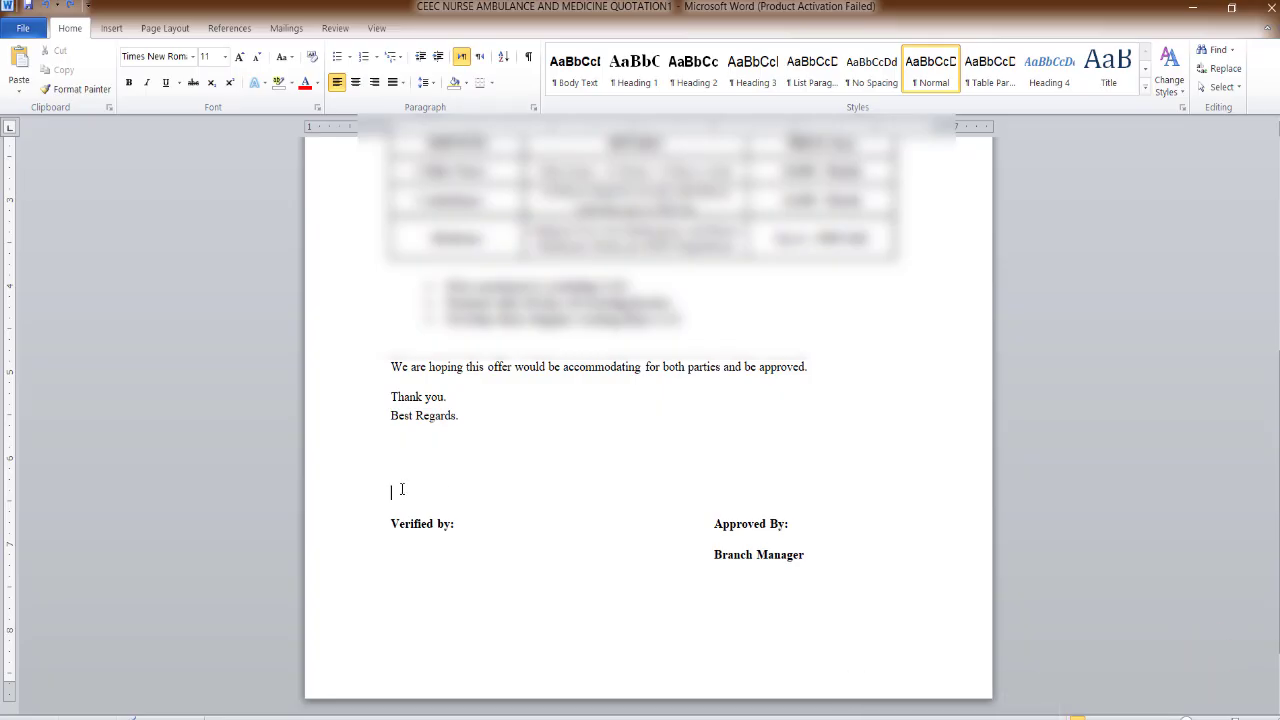
Copy the Signature image from the Downloads folder and paste it above "Verified by:" in the Word quotation document
mouse_move(348, 719)
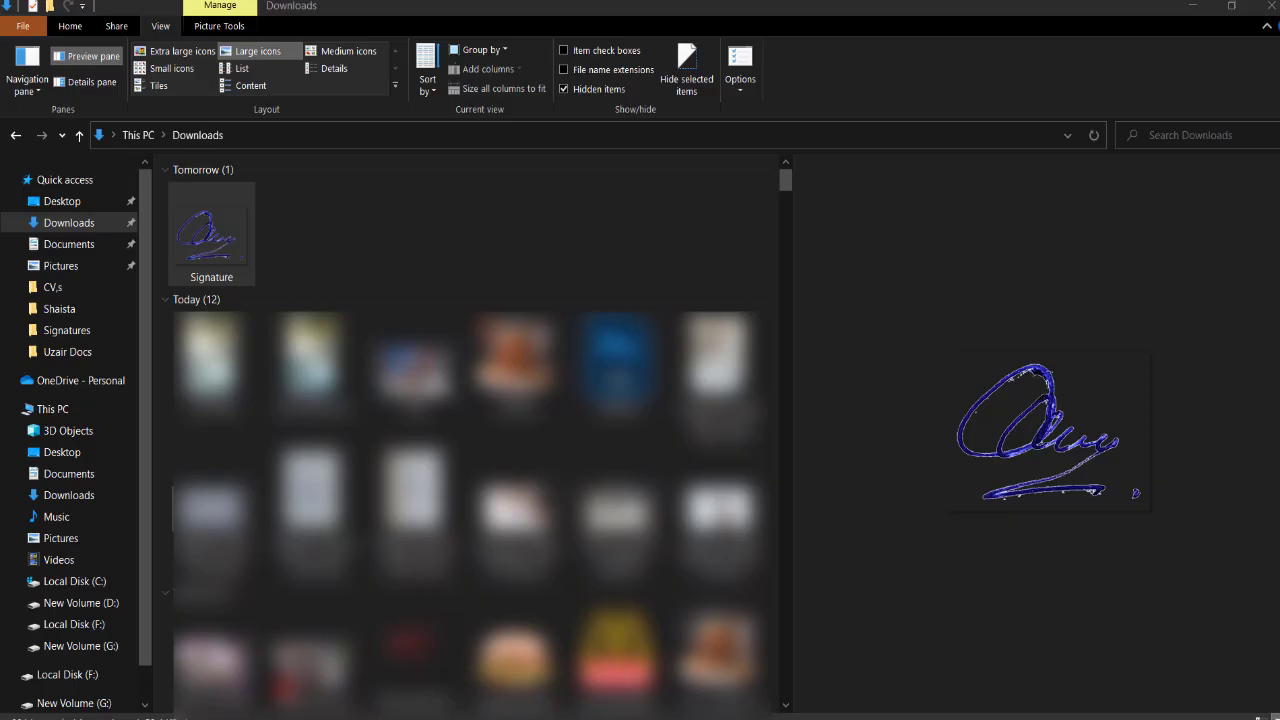
click(285, 690)
right_click(203, 220)
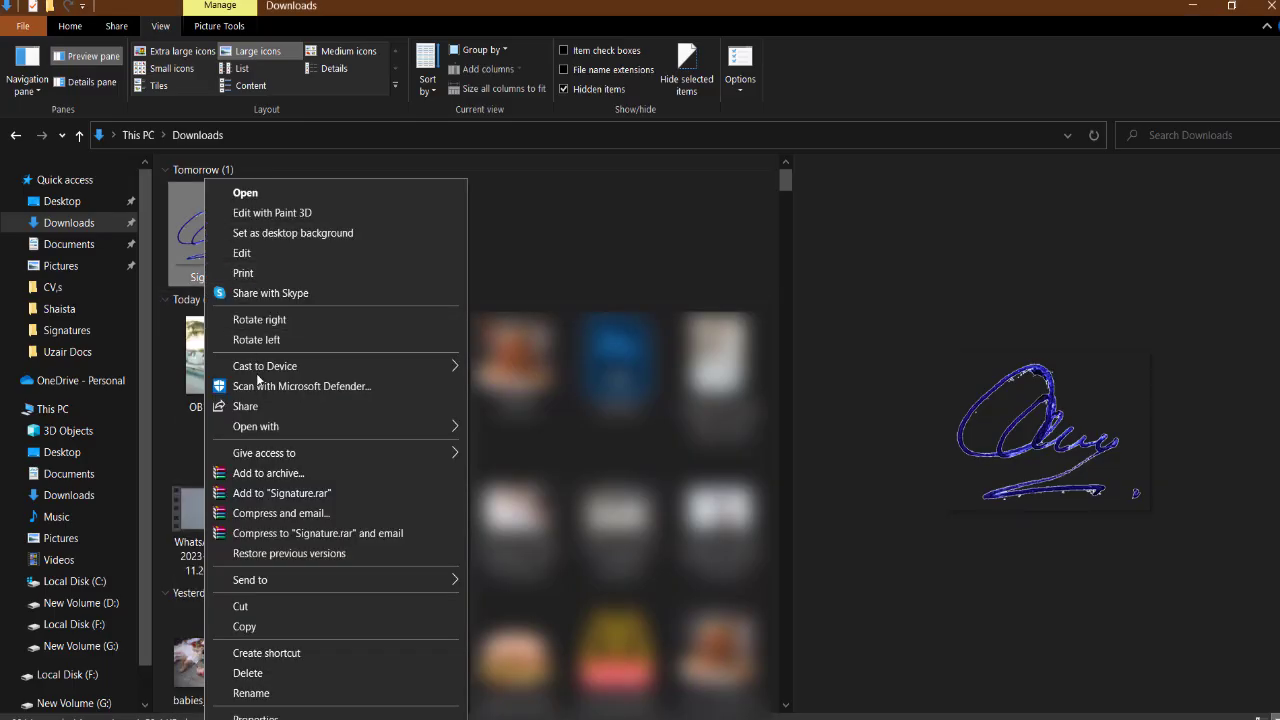
click(244, 626)
key(alt+Tab)
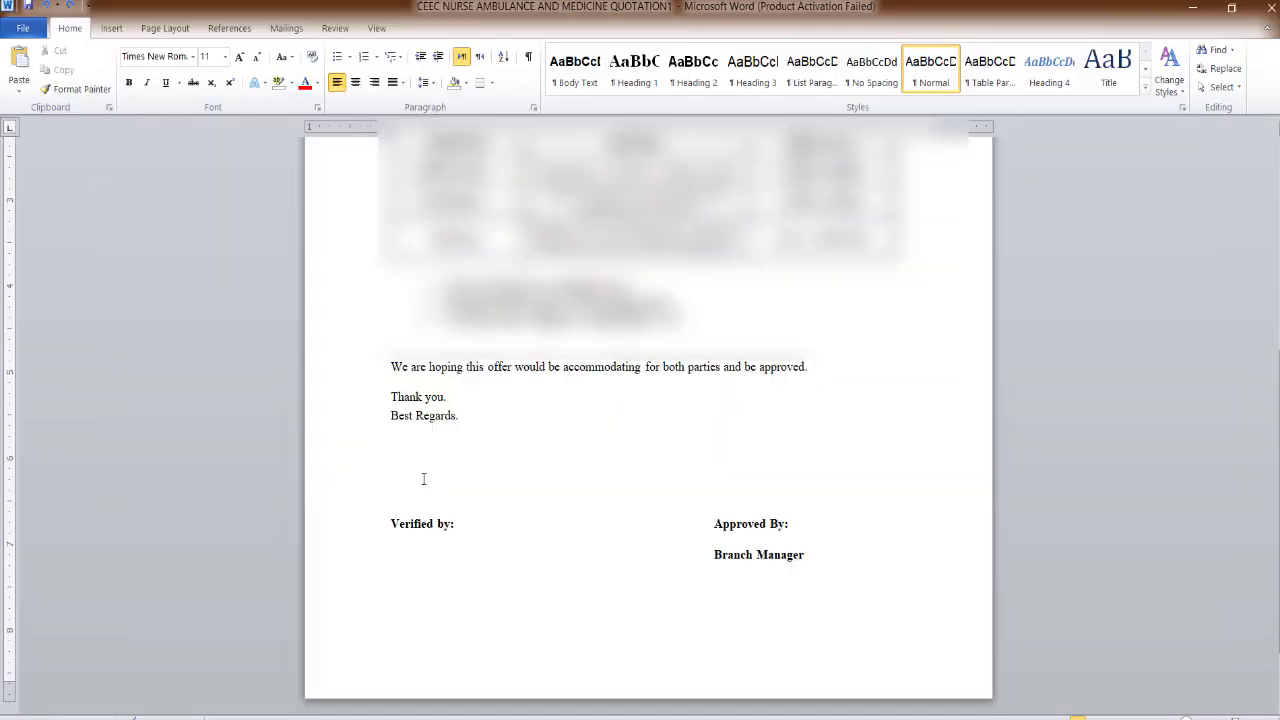
right_click(392, 490)
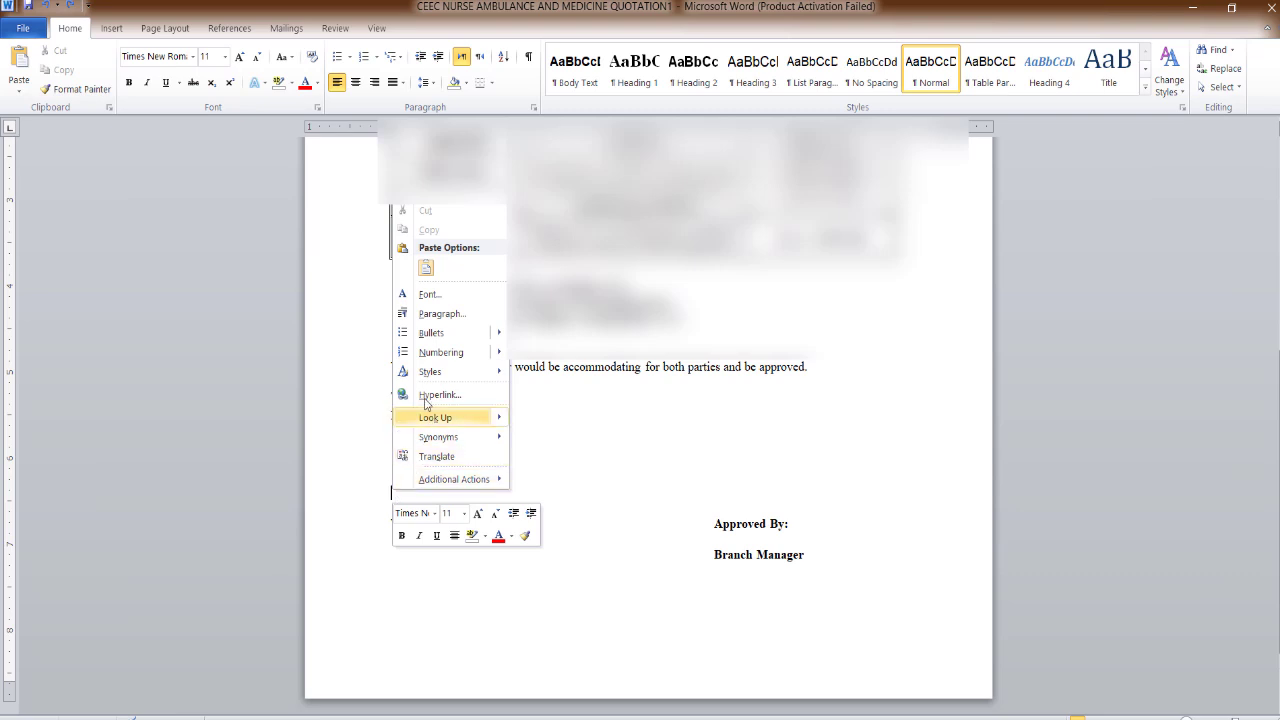
click(426, 268)
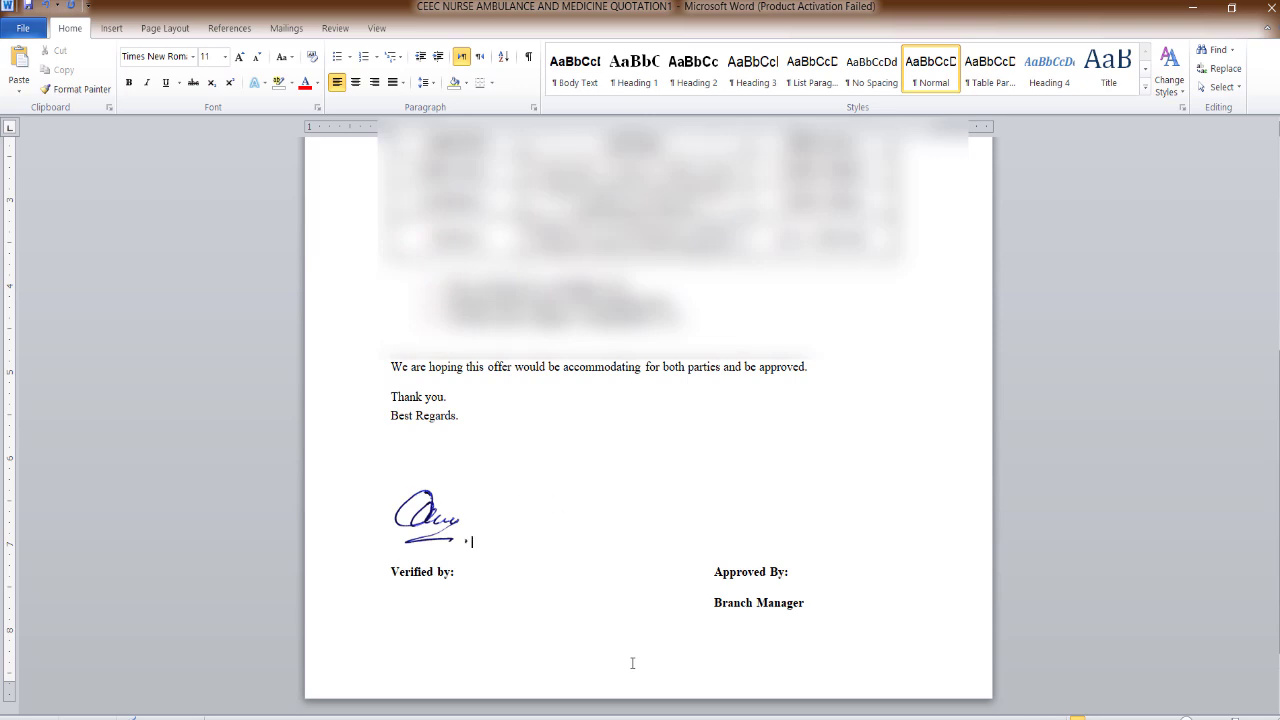
Switch to the CV PDF in Acrobat and add the Signature image from Downloads as the signature for fill and sign
click(643, 714)
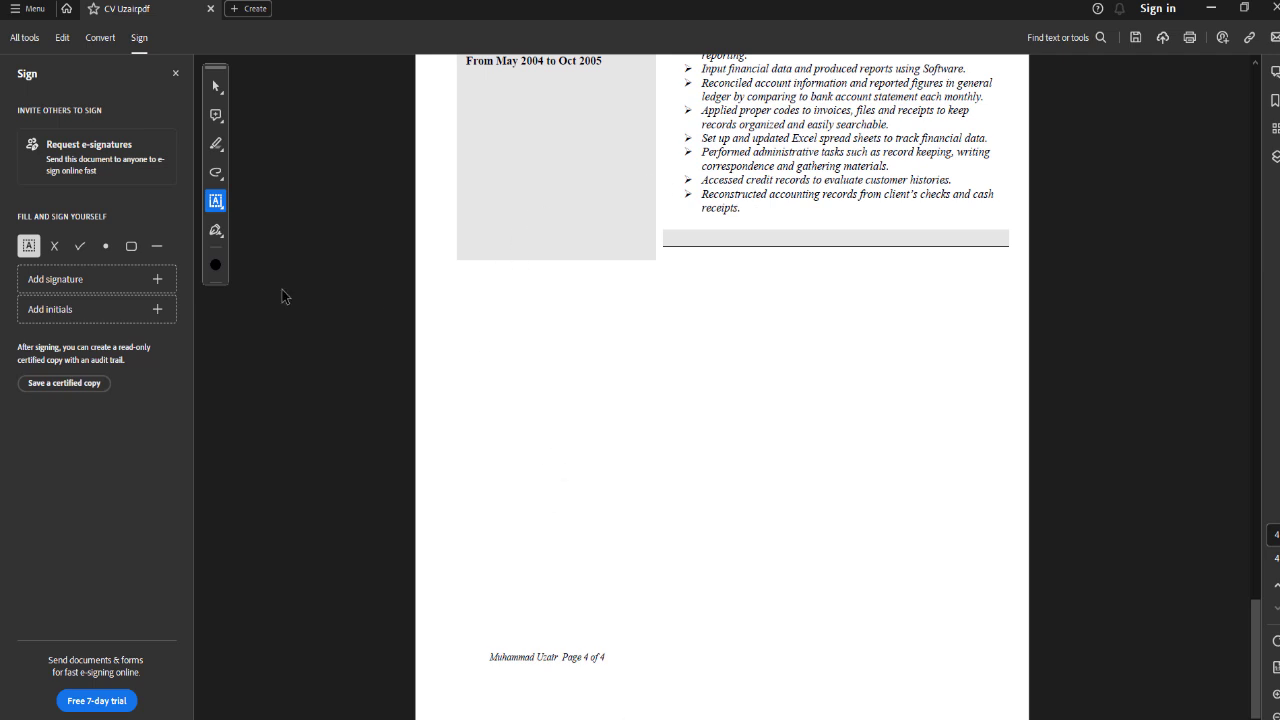
click(24, 38)
click(139, 37)
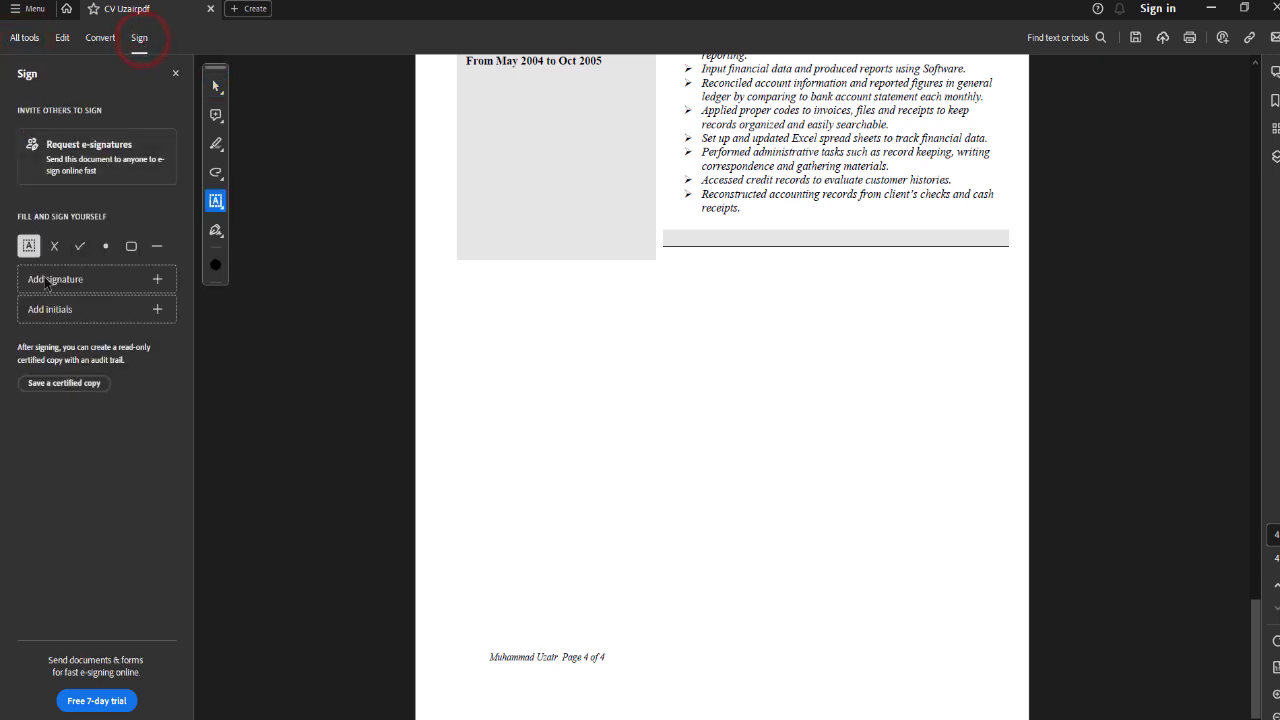
click(158, 283)
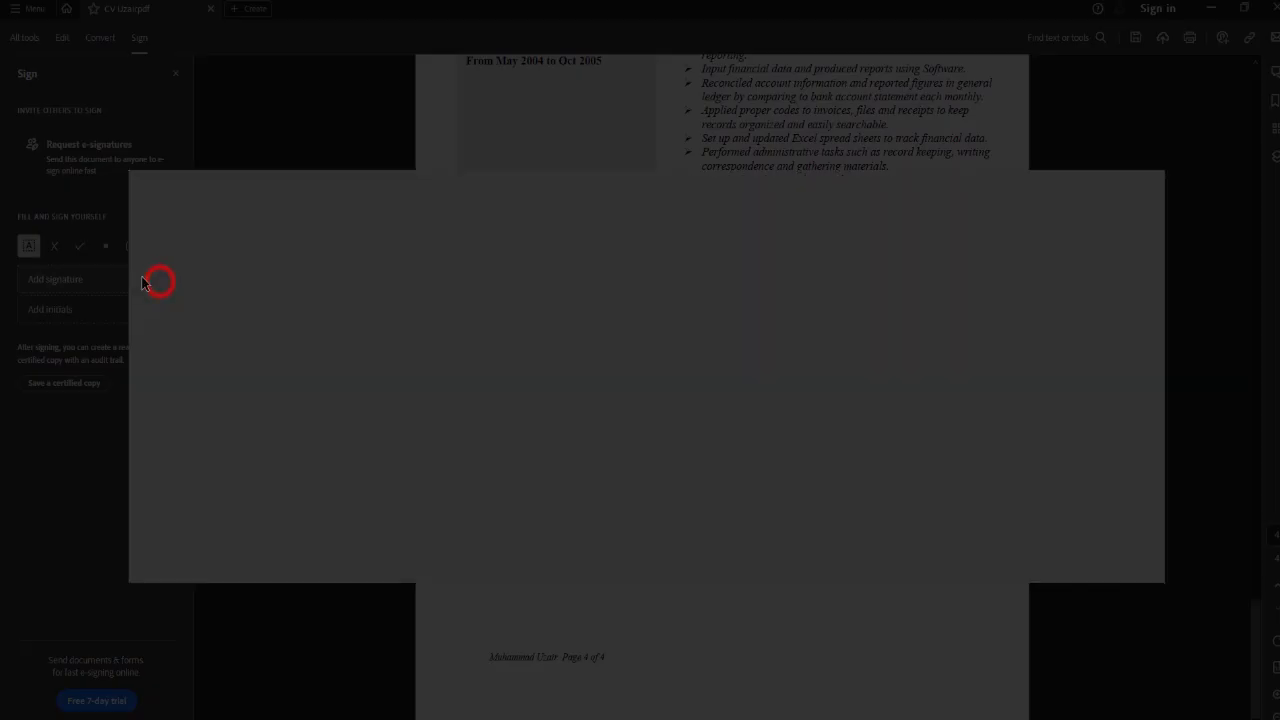
click(646, 362)
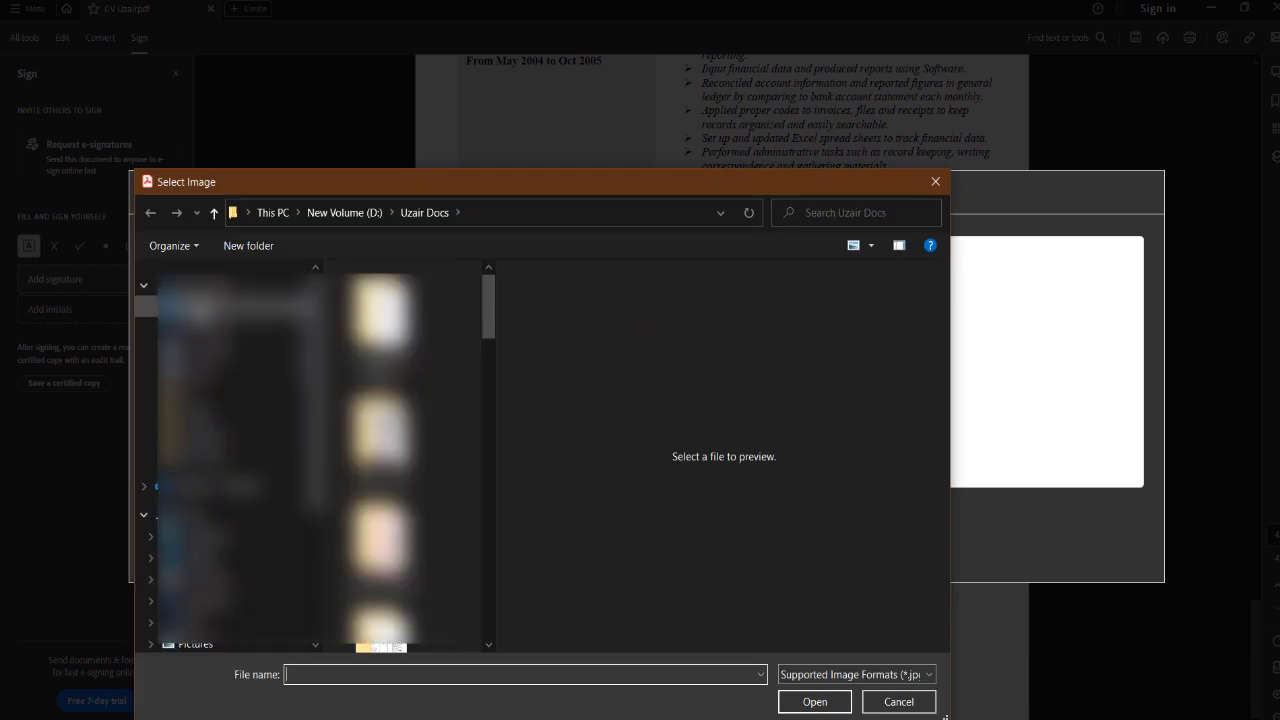
click(202, 348)
click(206, 328)
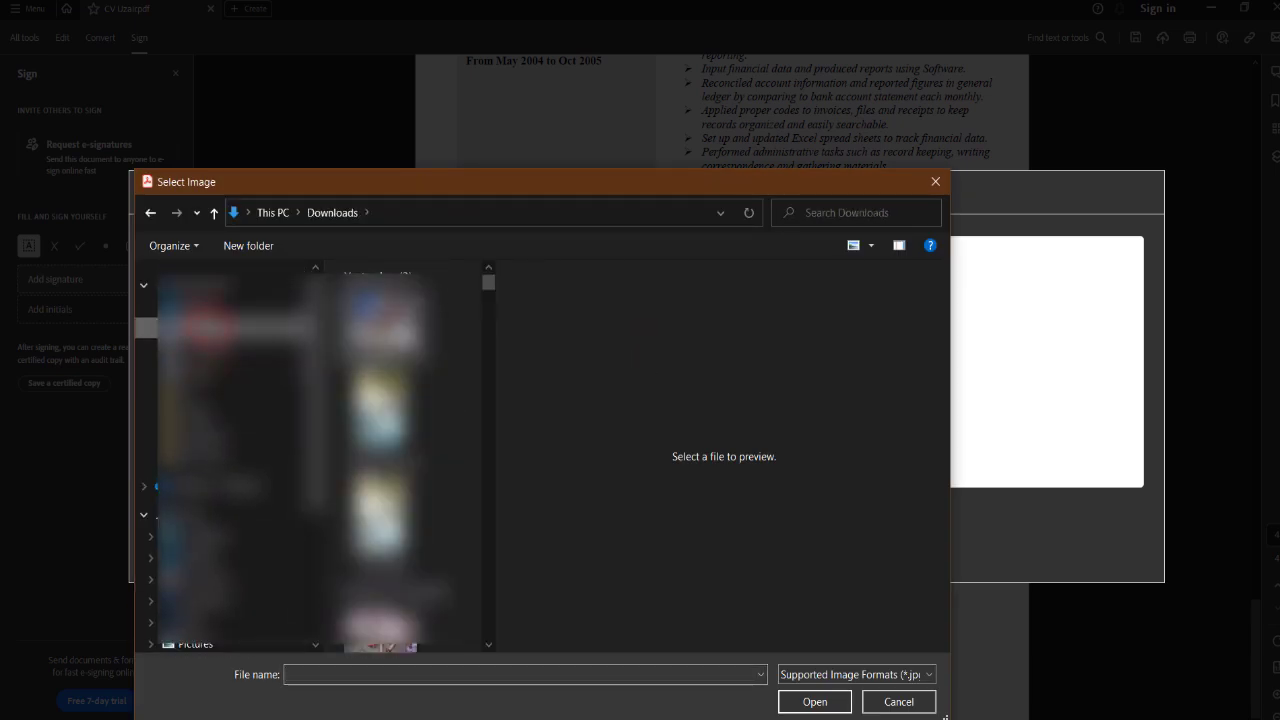
double_click(381, 340)
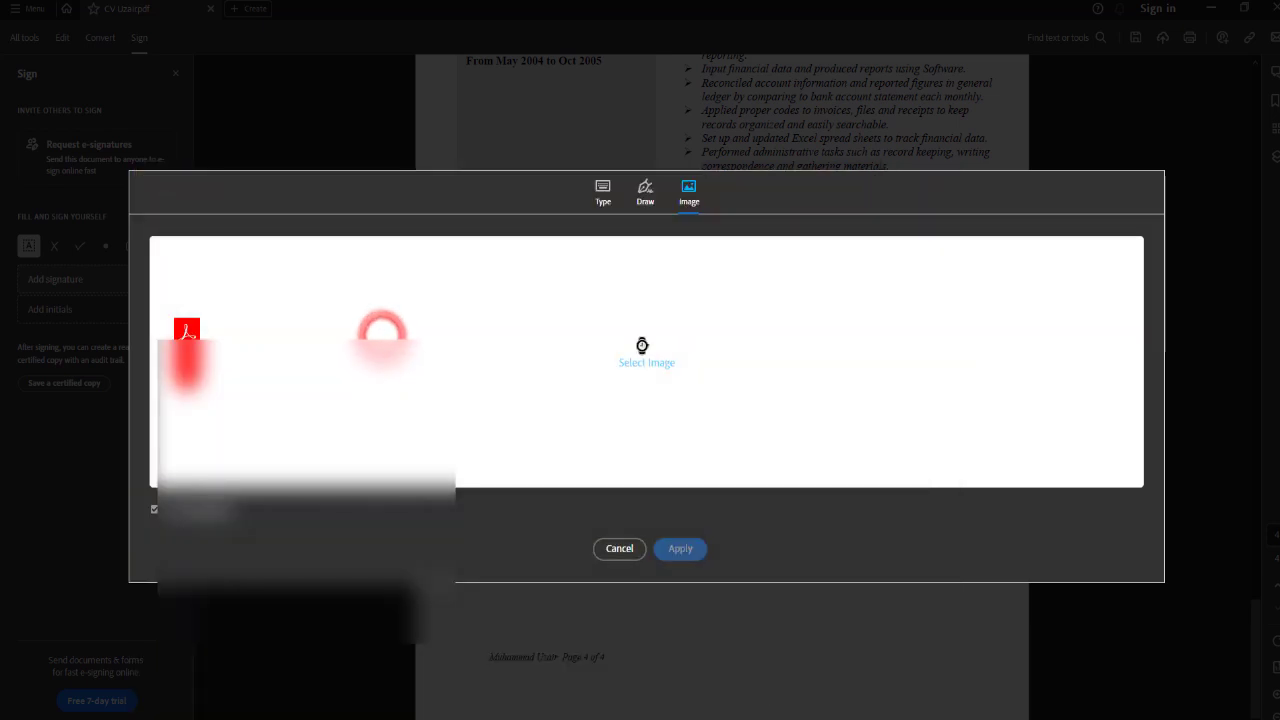
click(681, 549)
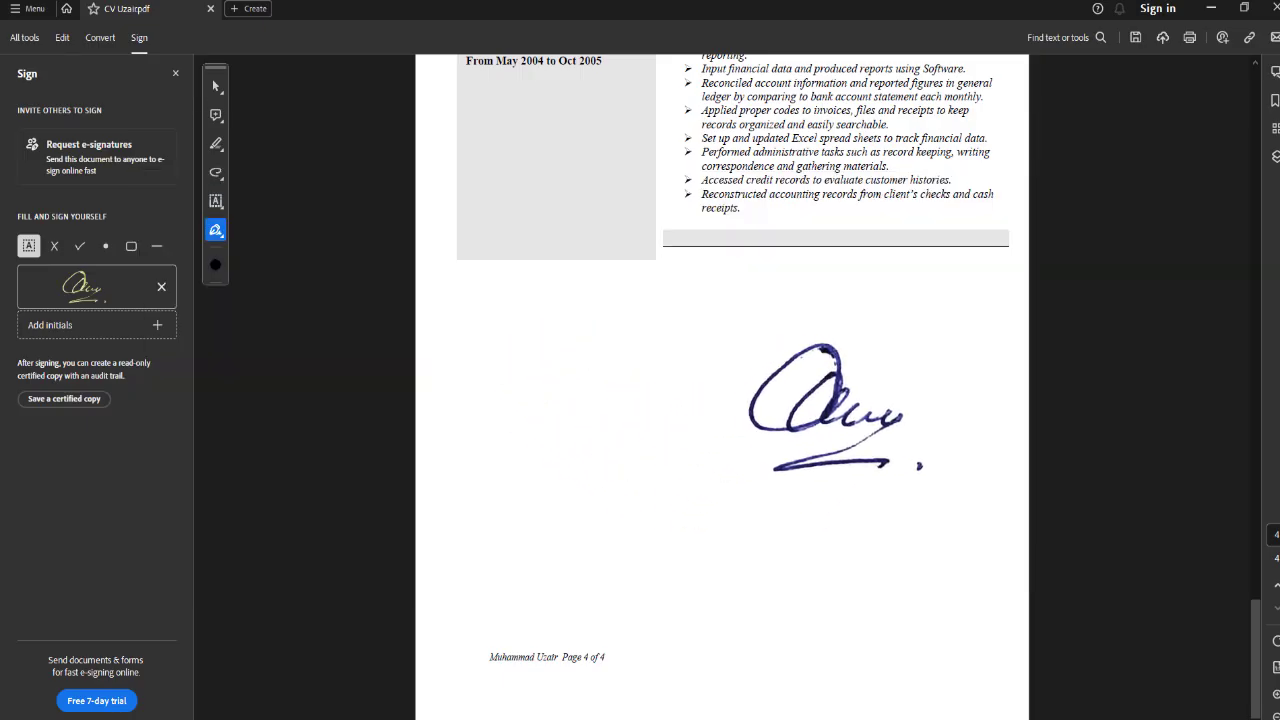
Place the signature in the blank area below the table on page 4, shrink it two sizes and move it toward the right margin
click(863, 378)
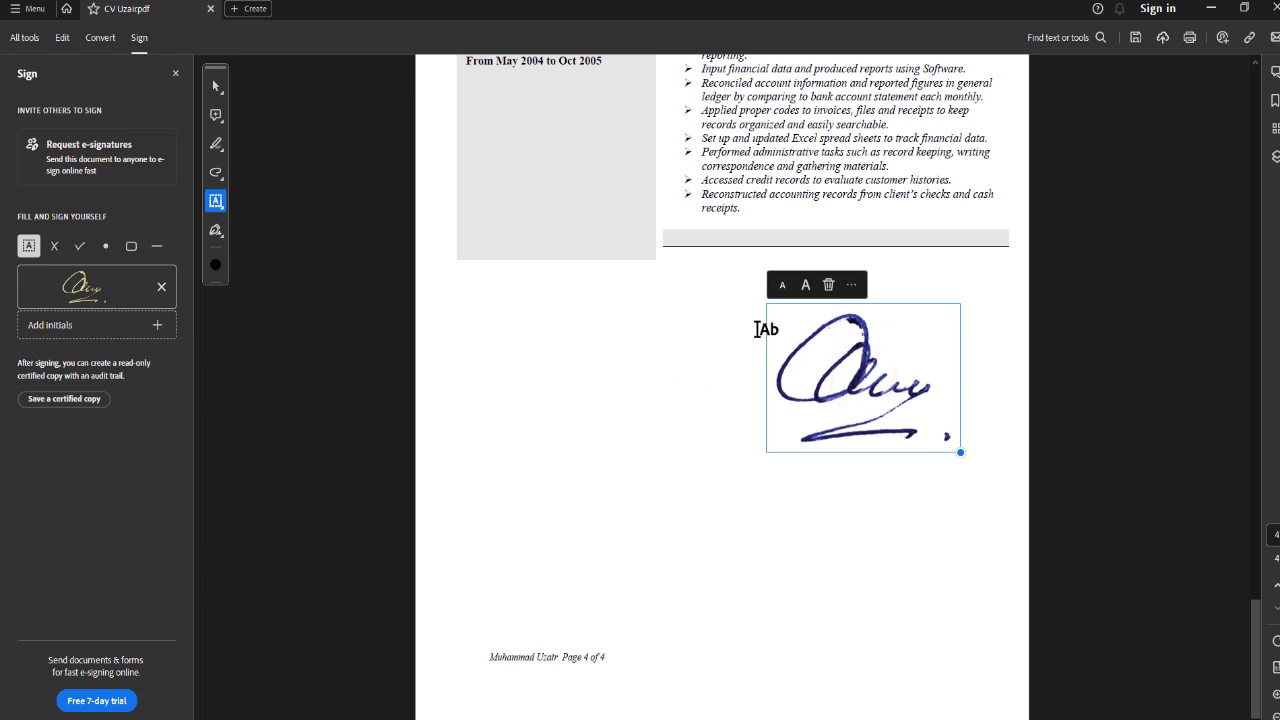
click(783, 287)
click(784, 289)
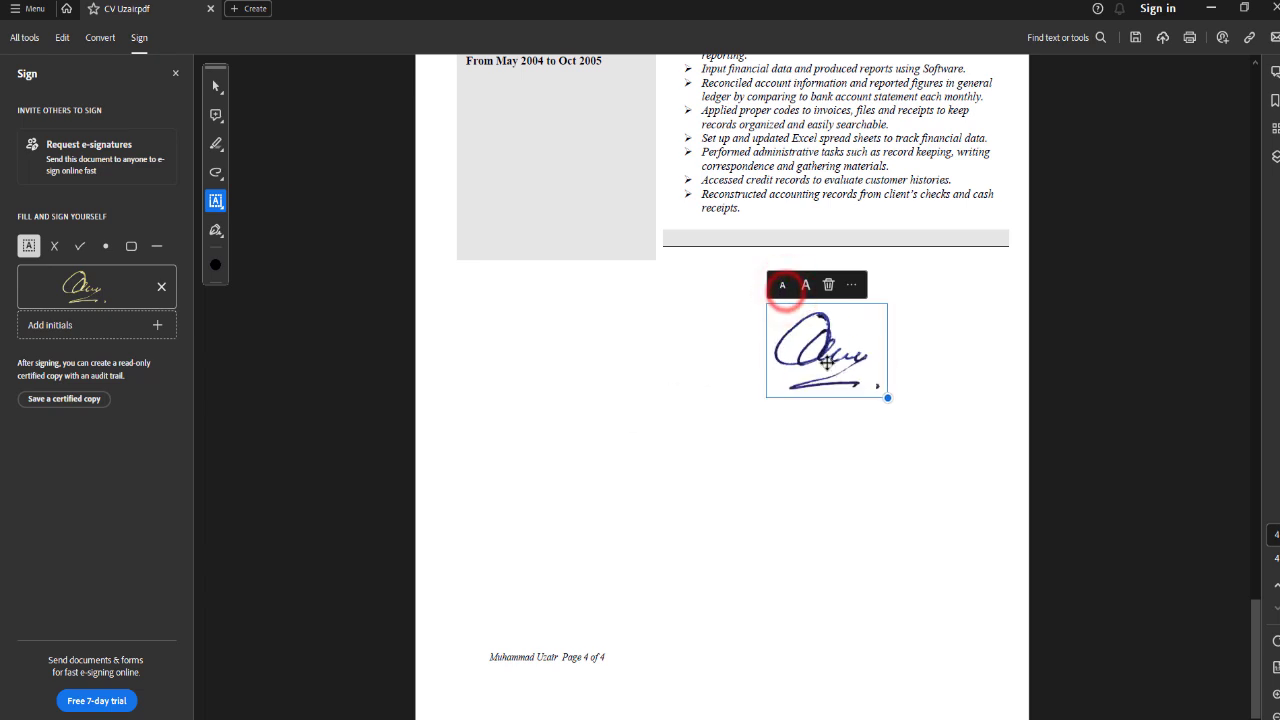
drag(828, 362, 918, 352)
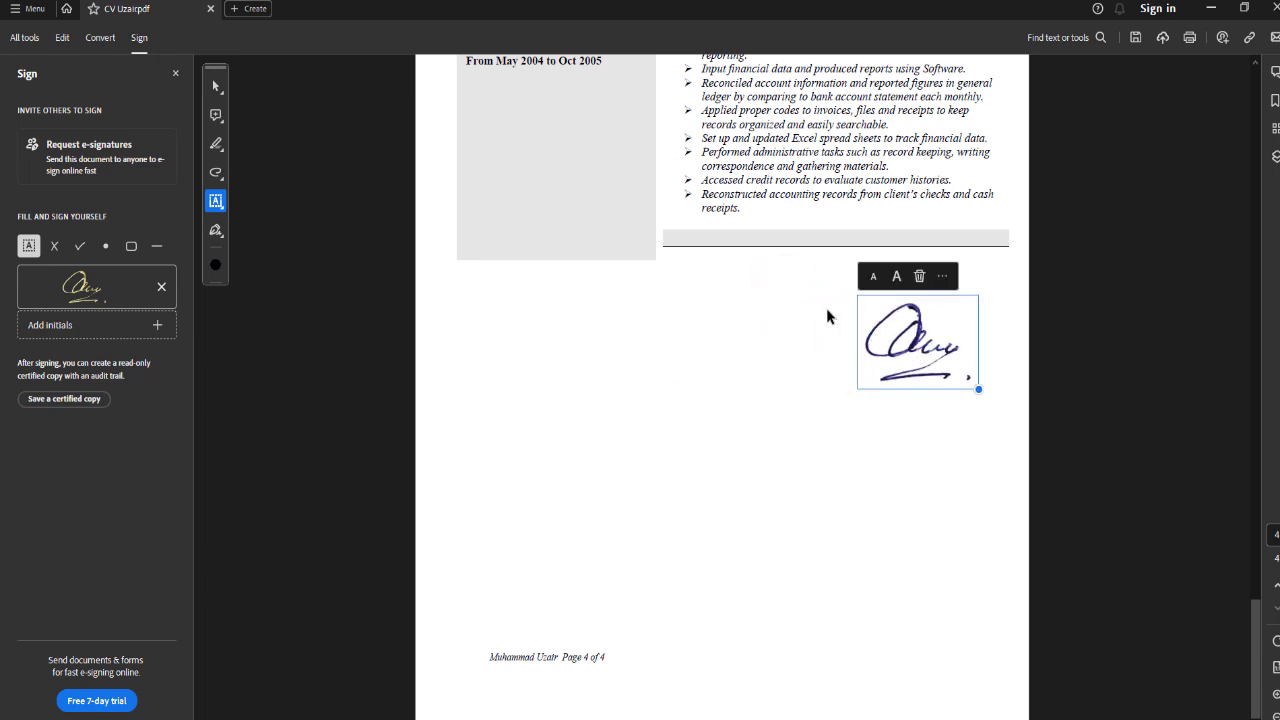
click(785, 342)
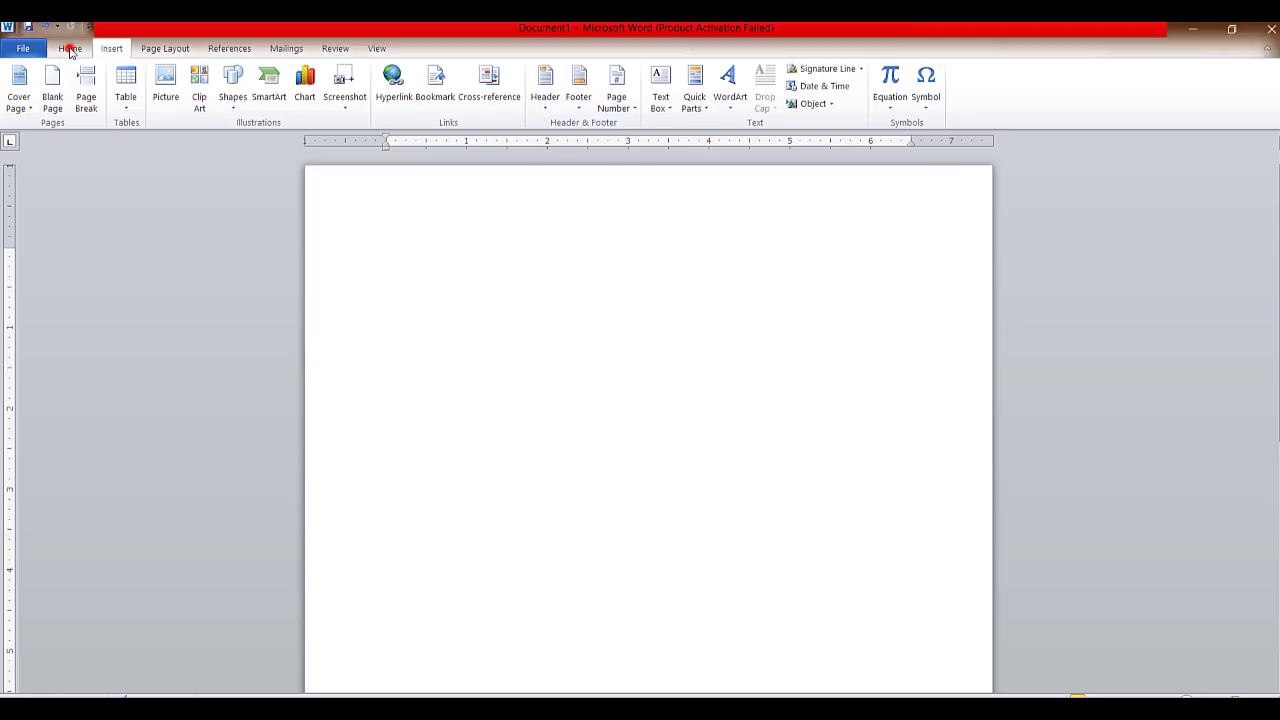
In a blank Word document, insert a signature line with the suggested signer's full name
click(69, 48)
click(99, 49)
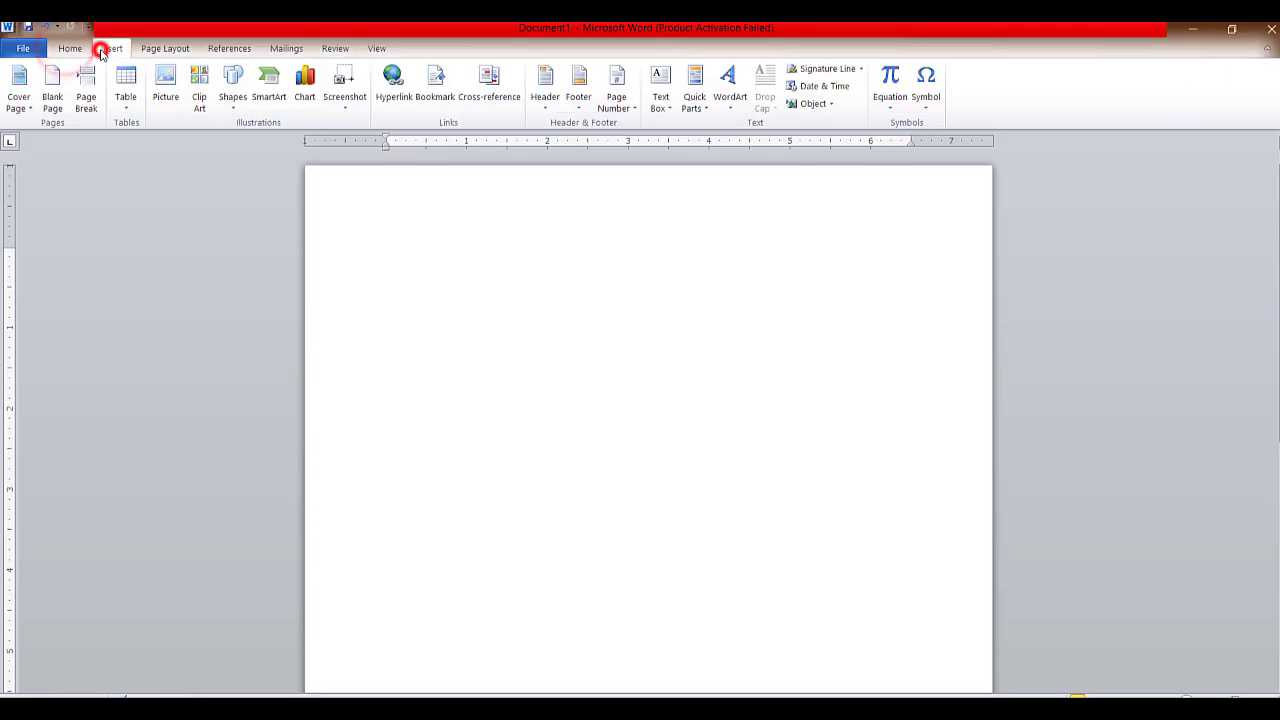
click(844, 72)
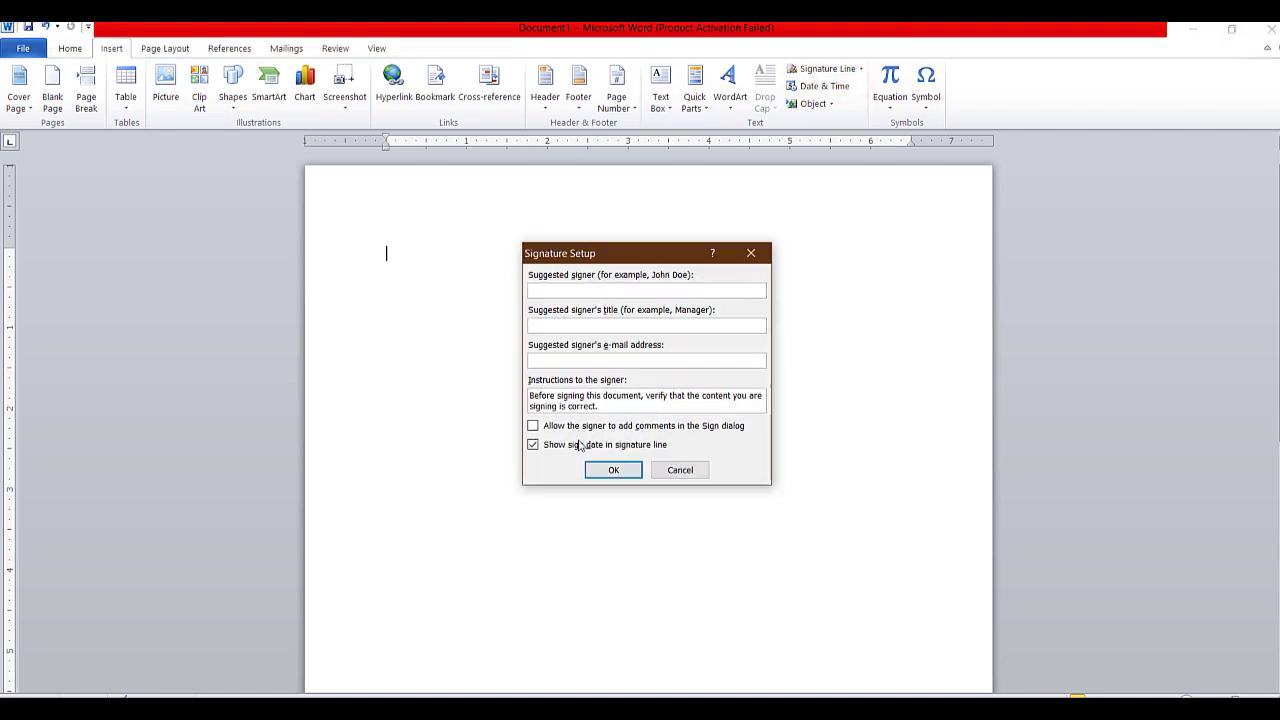
click(589, 292)
click(613, 471)
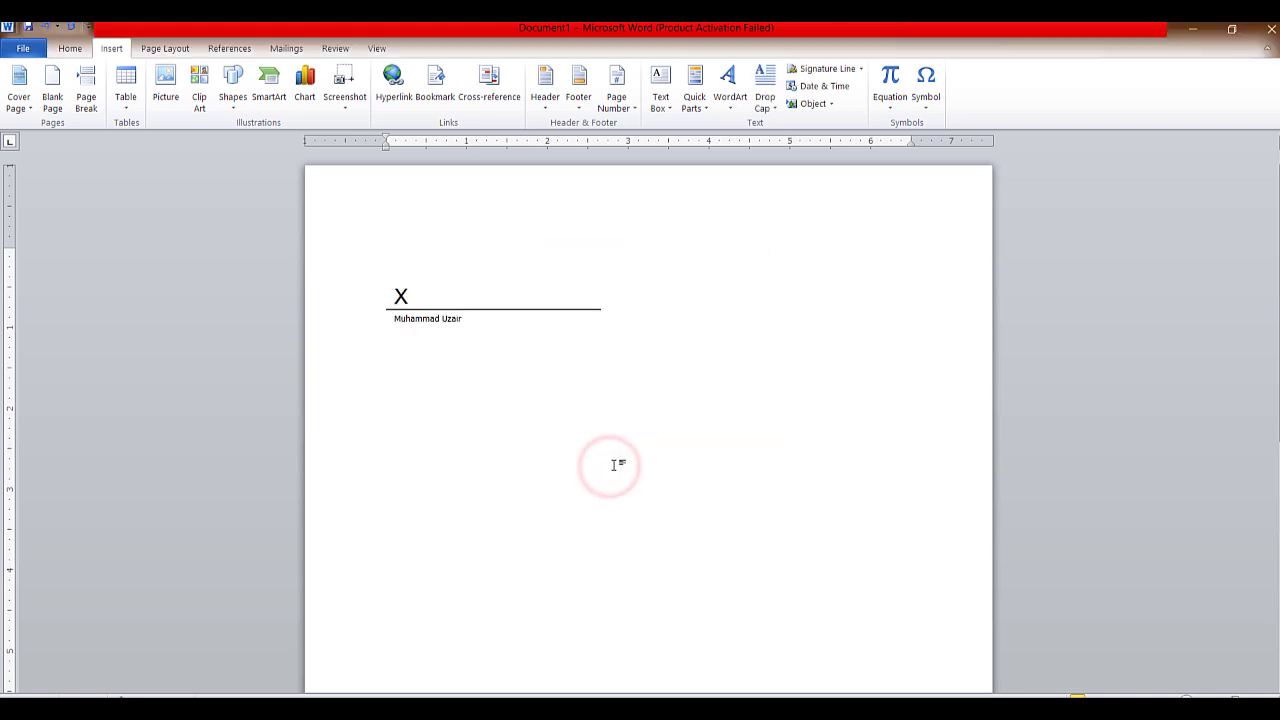
Sign the signature line using the Signature image from the Downloads folder
click(465, 291)
double_click(410, 292)
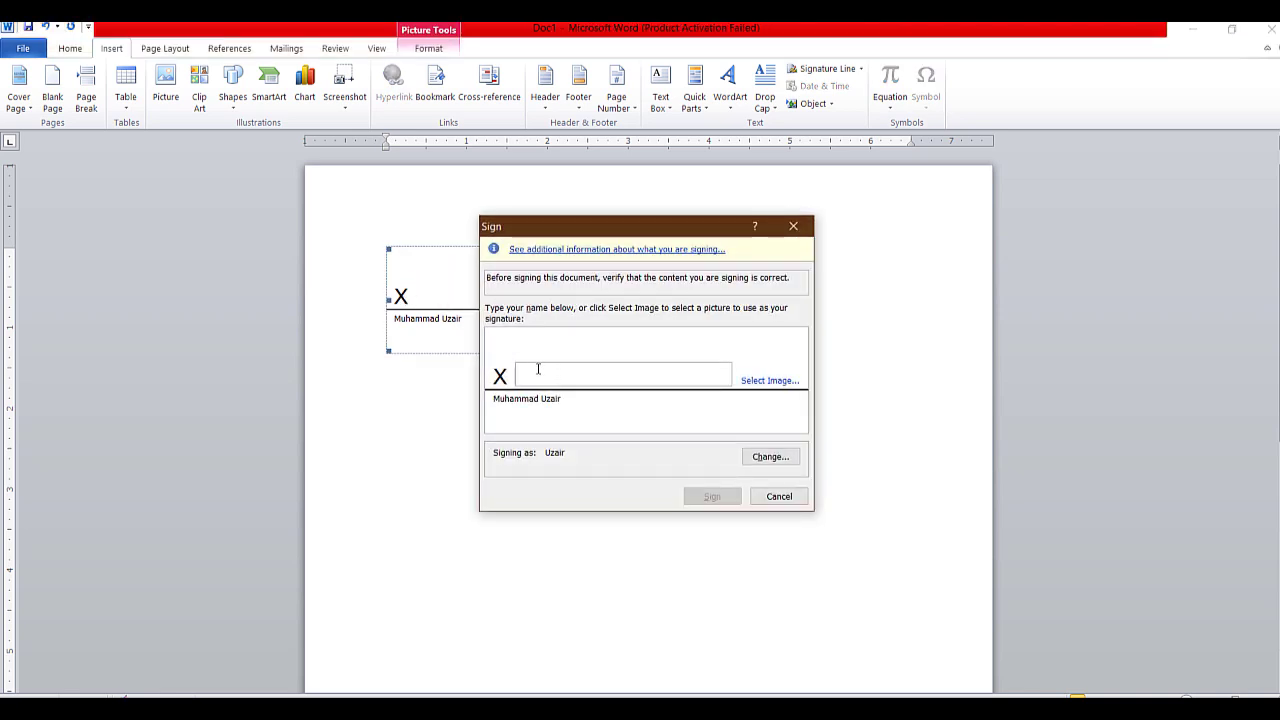
click(760, 382)
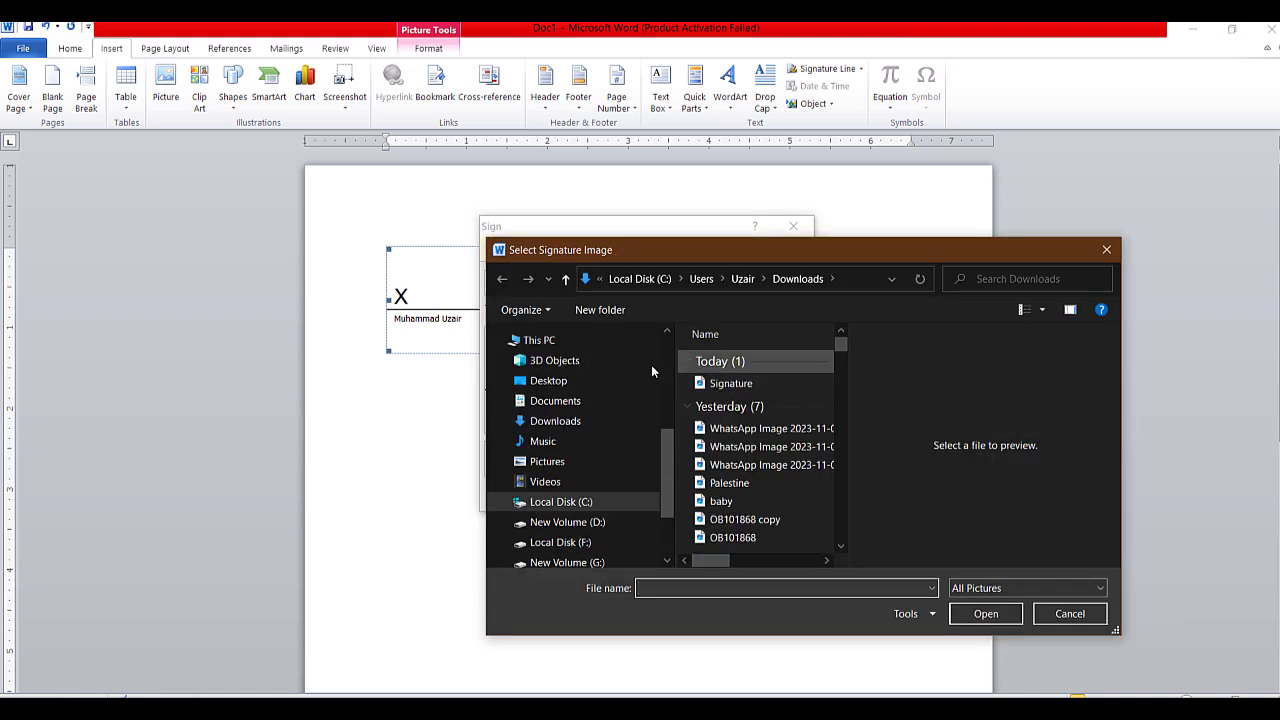
click(561, 420)
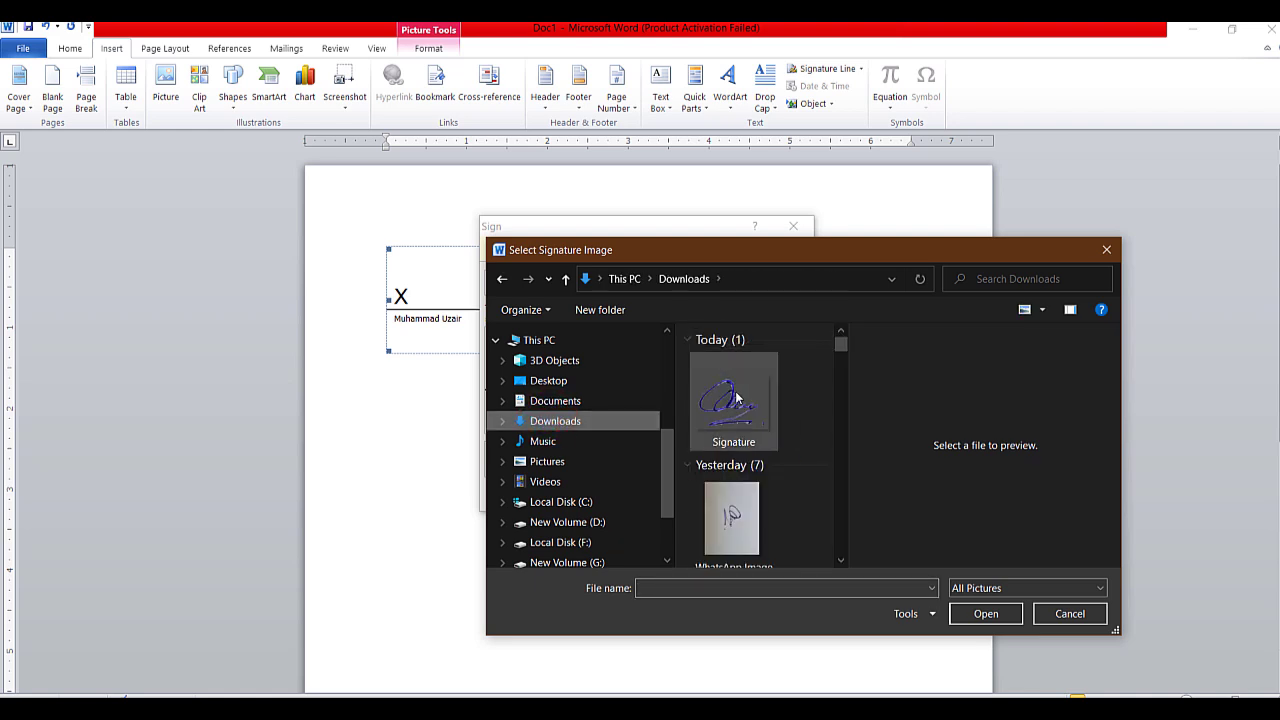
double_click(736, 398)
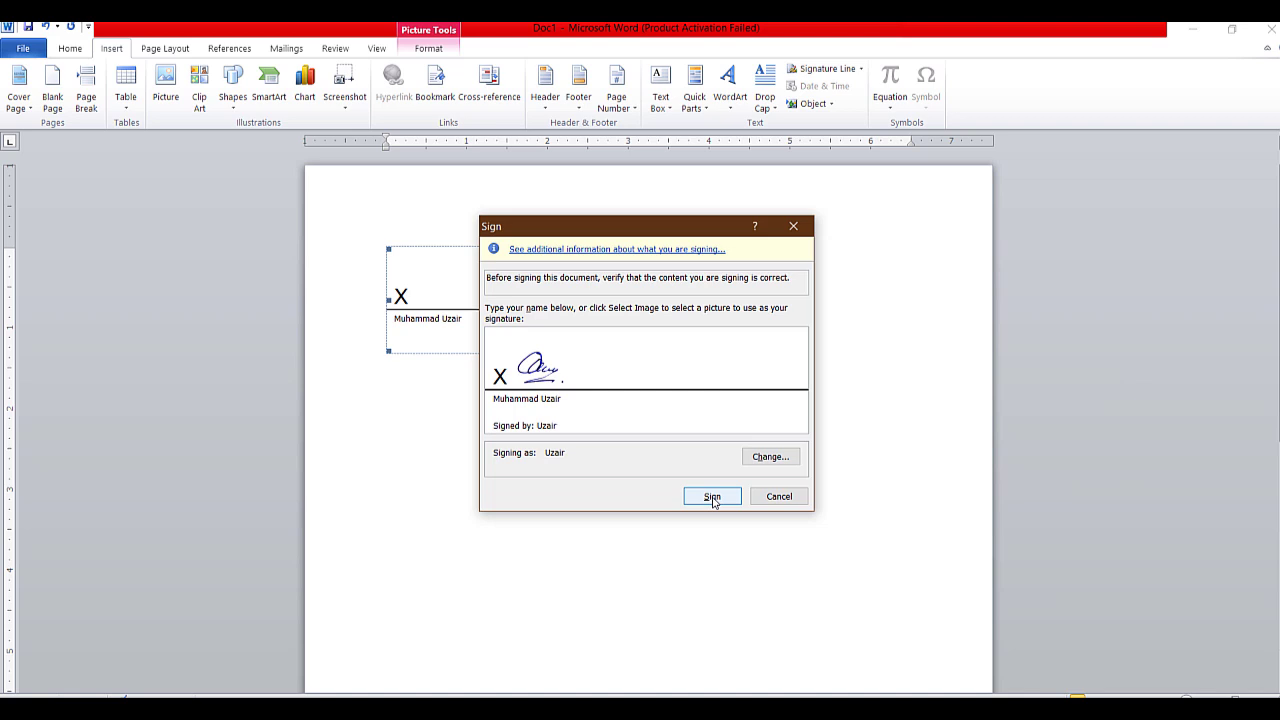
click(712, 497)
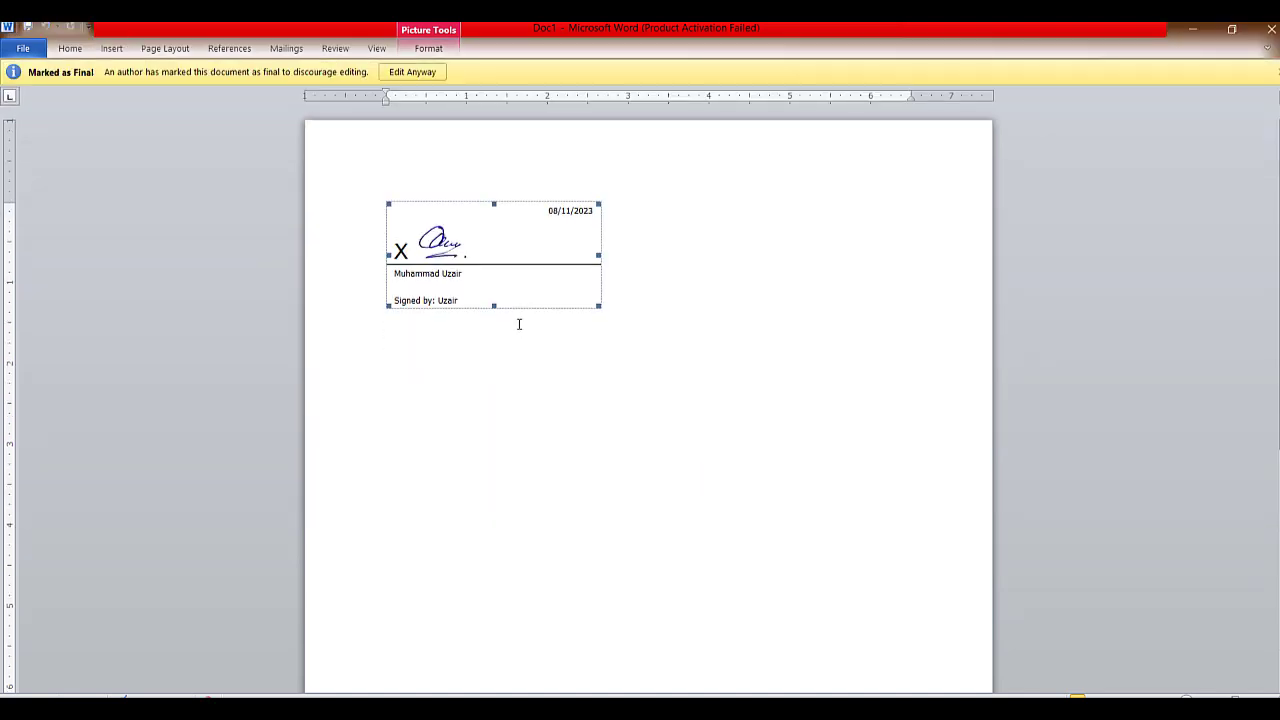